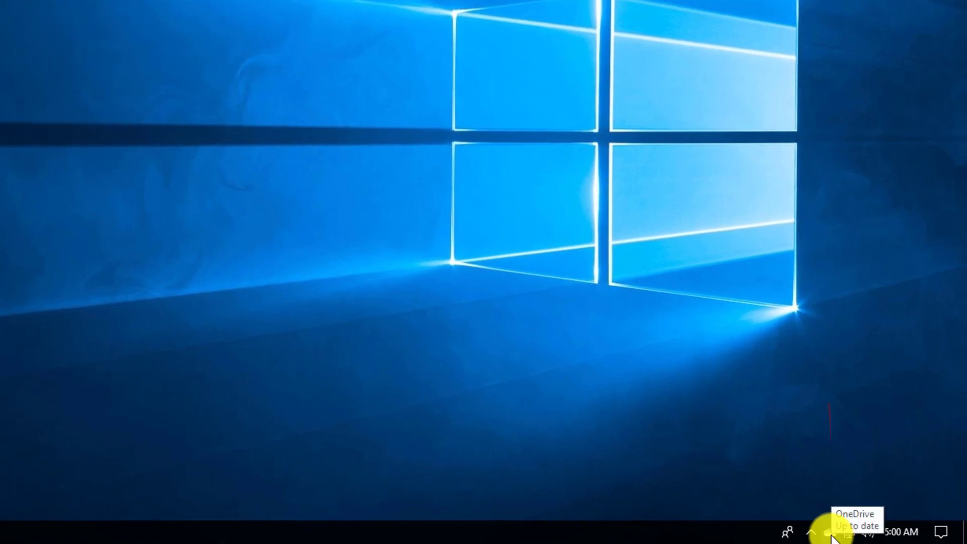
# In OneDrive's Choose folders, review Documents and Pictures and keep every folder, Desktop included, selected
pyautogui.click(829, 532)
pyautogui.click(917, 491)
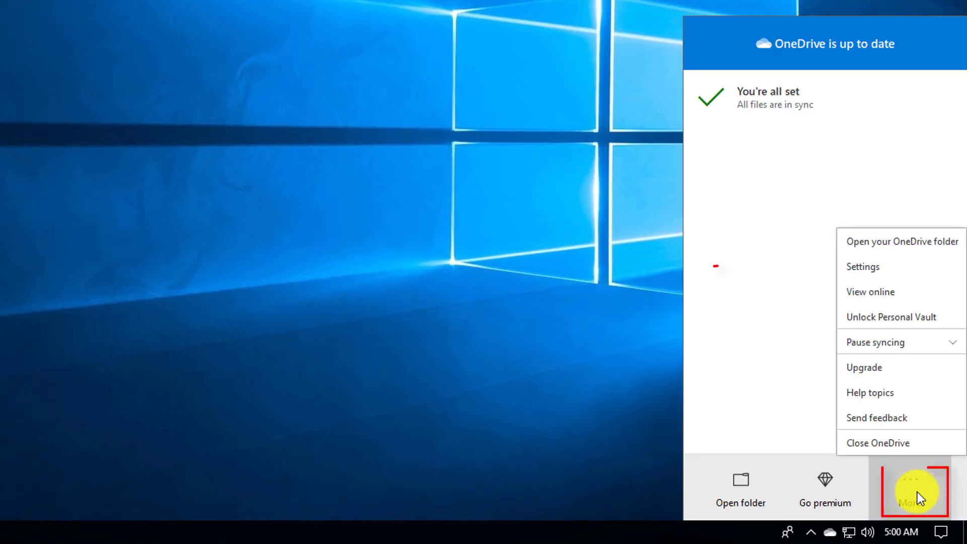
pyautogui.click(880, 271)
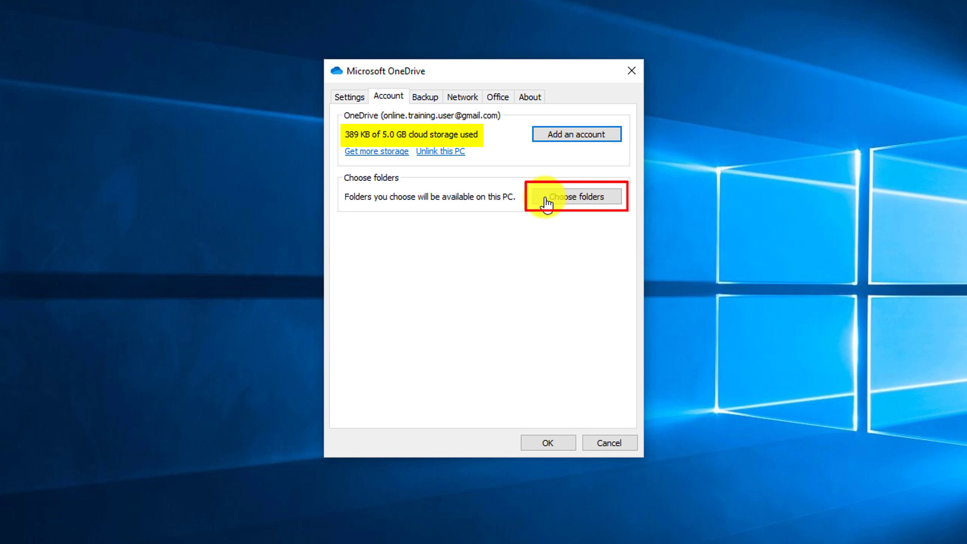
pyautogui.click(572, 197)
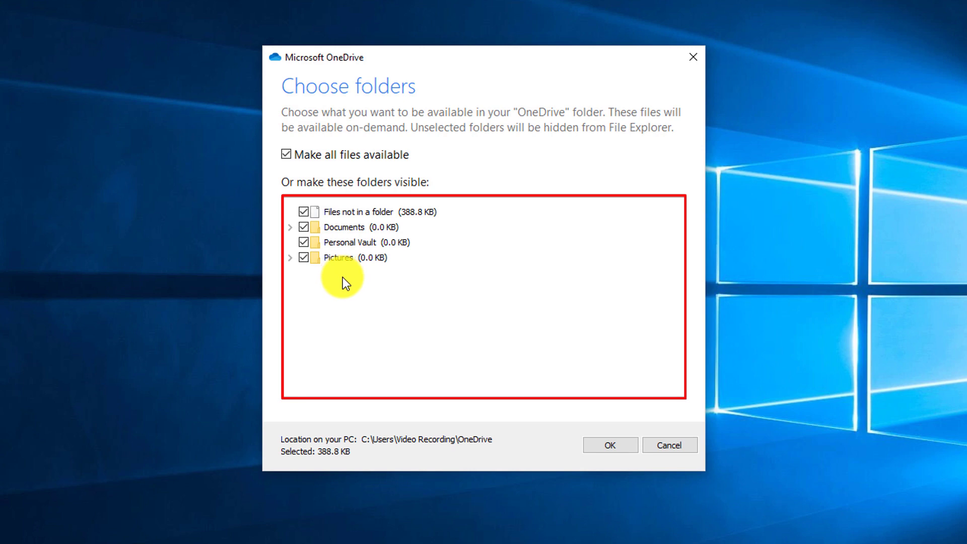
pyautogui.click(290, 227)
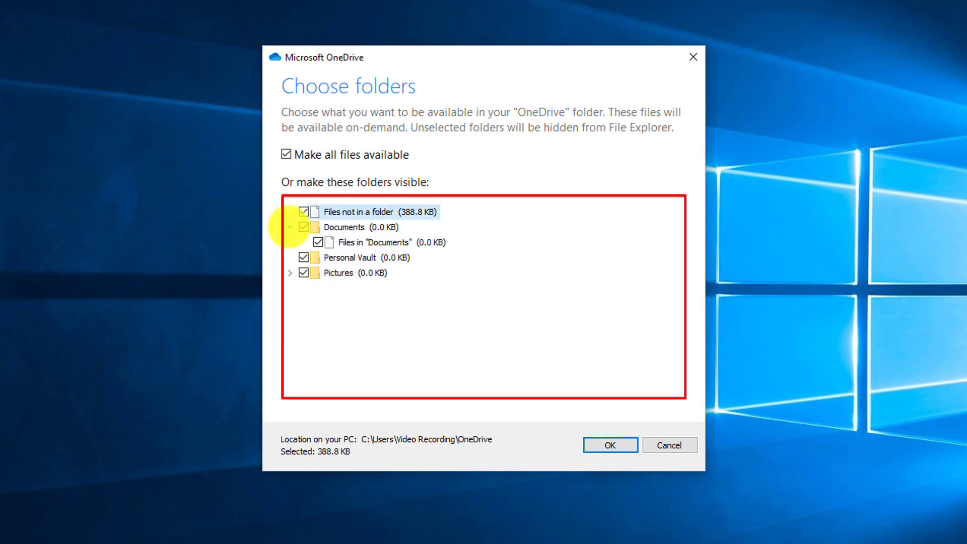
pyautogui.click(289, 274)
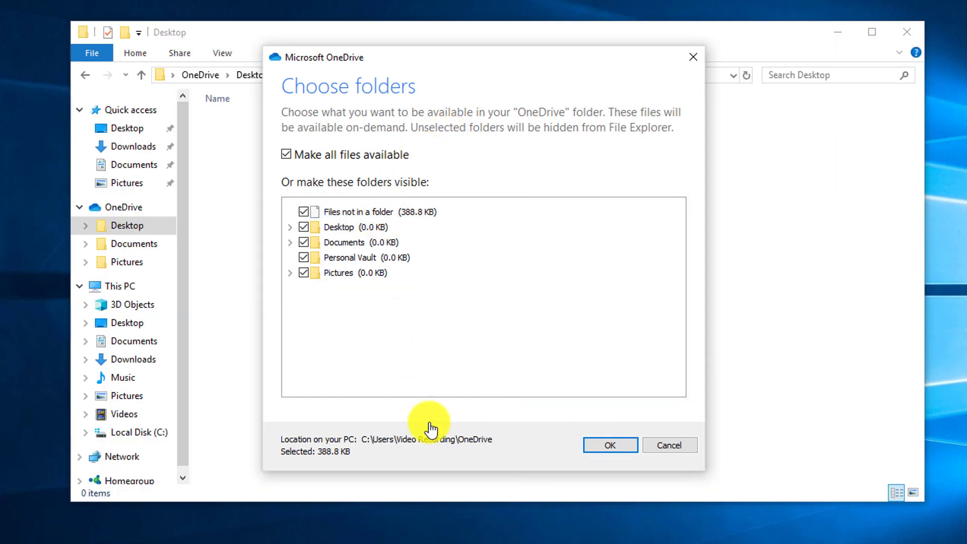
pyautogui.click(612, 447)
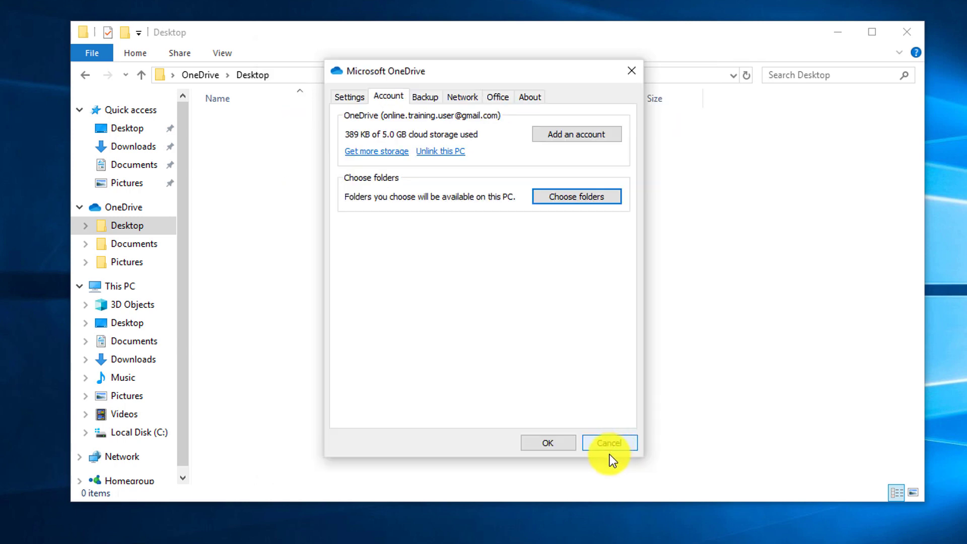
pyautogui.click(541, 445)
# Set up OneDrive backup for the Documents folder and check its sync progress
pyautogui.click(142, 168)
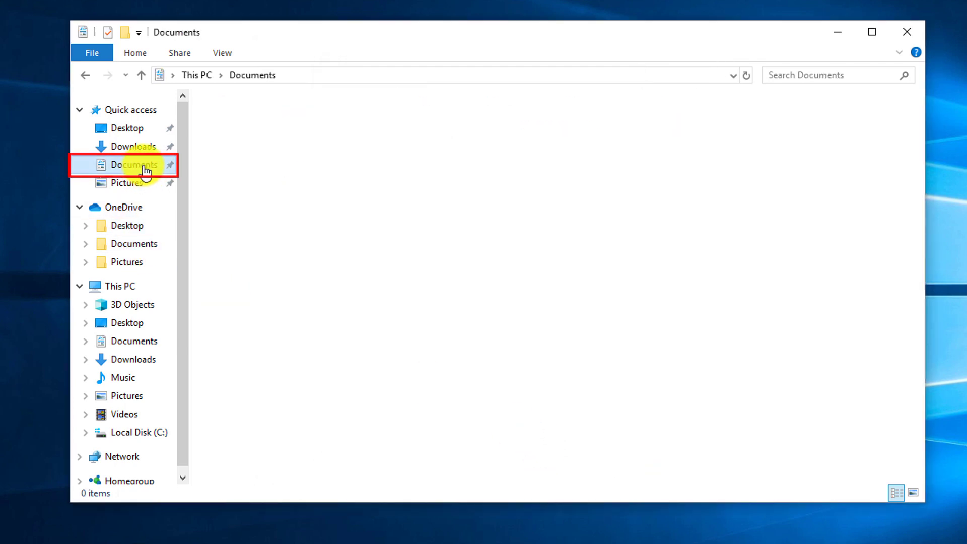
pyautogui.rightClick(146, 170)
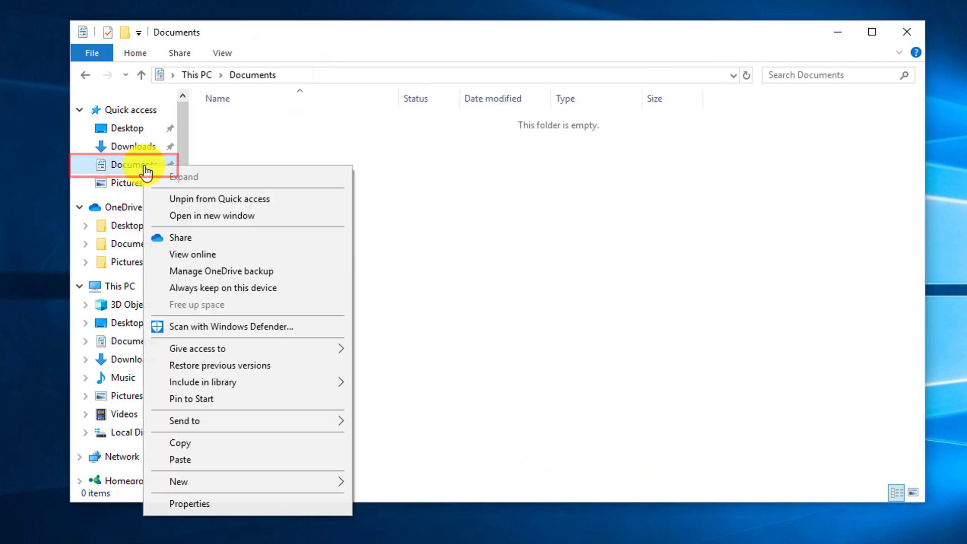
pyautogui.click(238, 272)
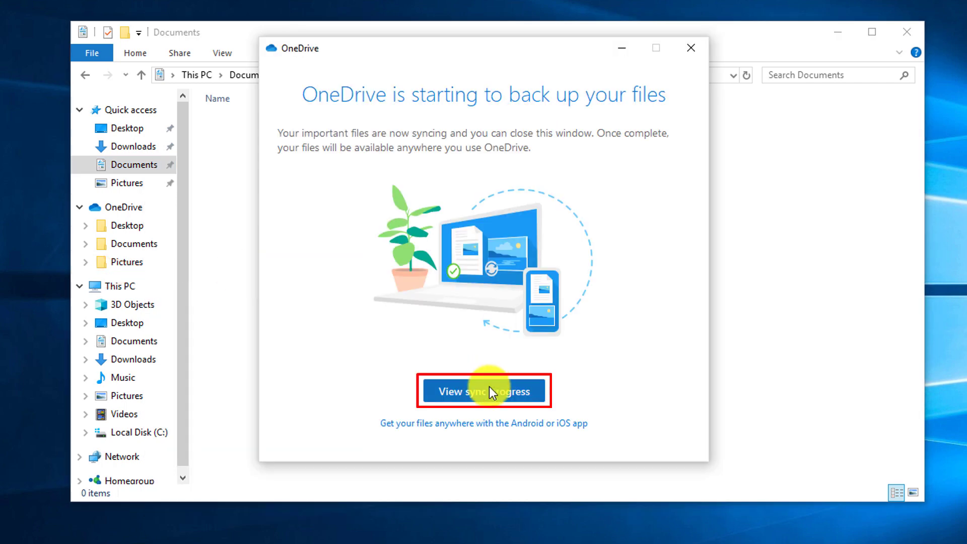
pyautogui.click(494, 392)
pyautogui.click(875, 432)
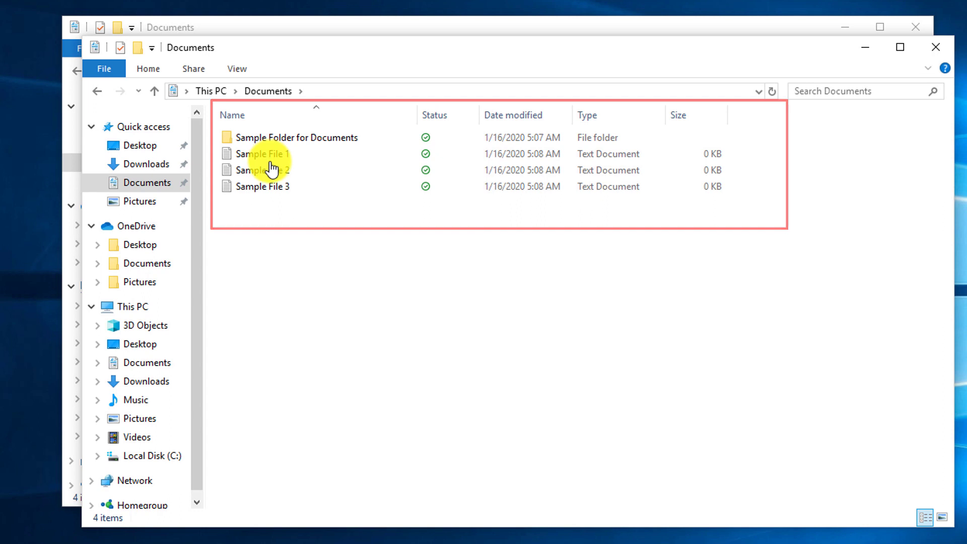
# Add Pictures to the OneDrive backup, then open the OneDrive Documents folder
pyautogui.rightClick(161, 191)
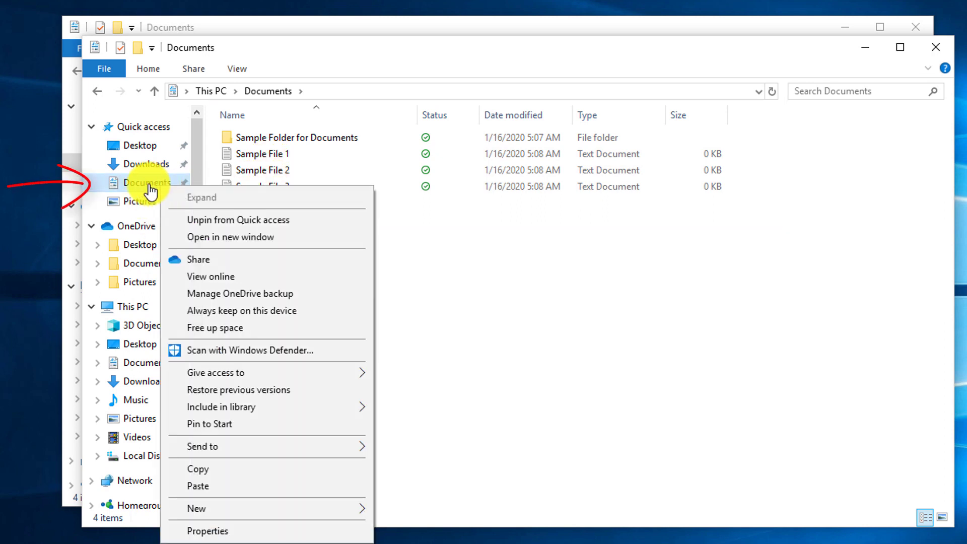
pyautogui.click(265, 296)
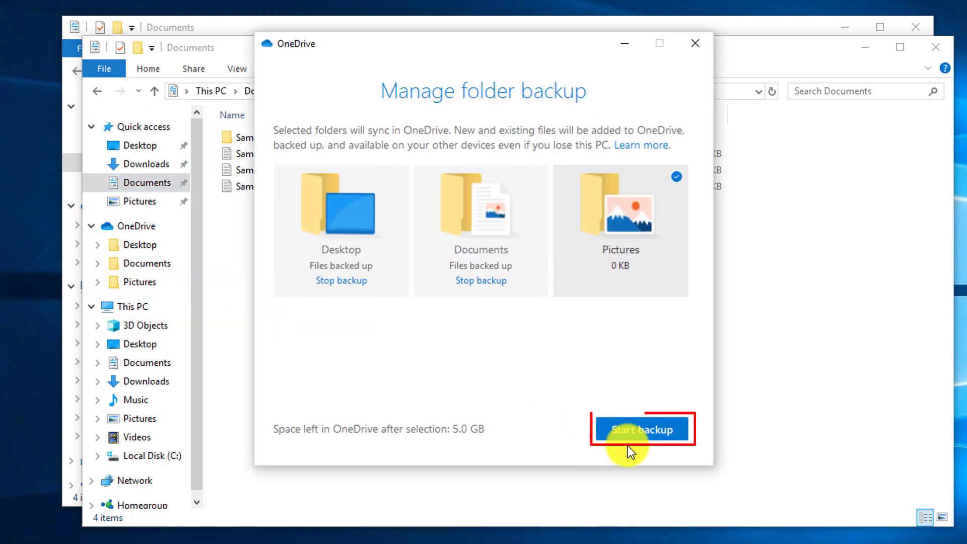
pyautogui.click(633, 433)
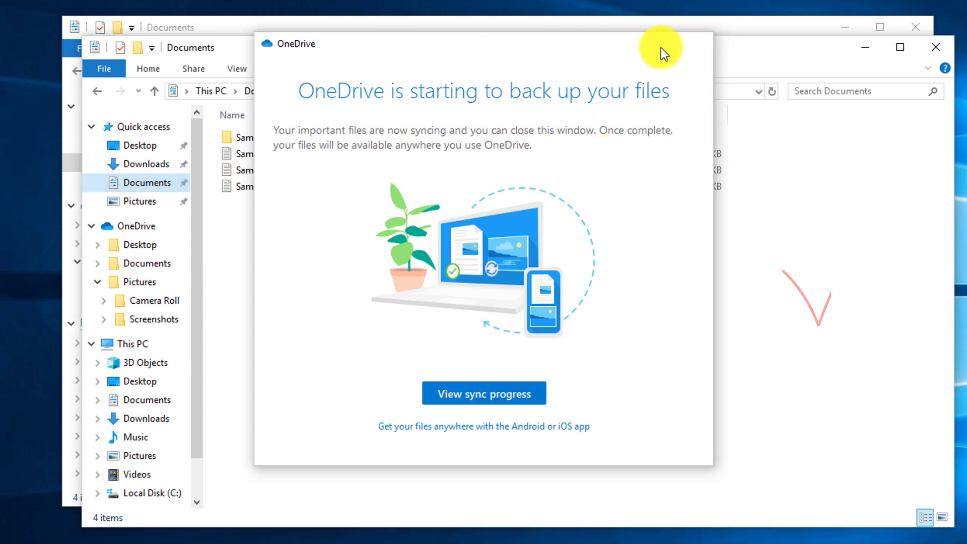
pyautogui.click(694, 46)
pyautogui.click(98, 264)
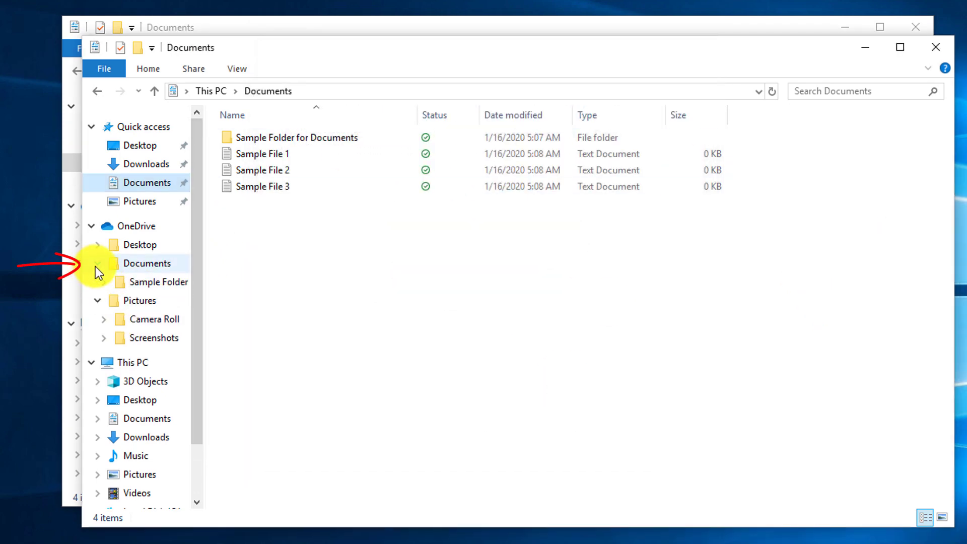
pyautogui.click(152, 267)
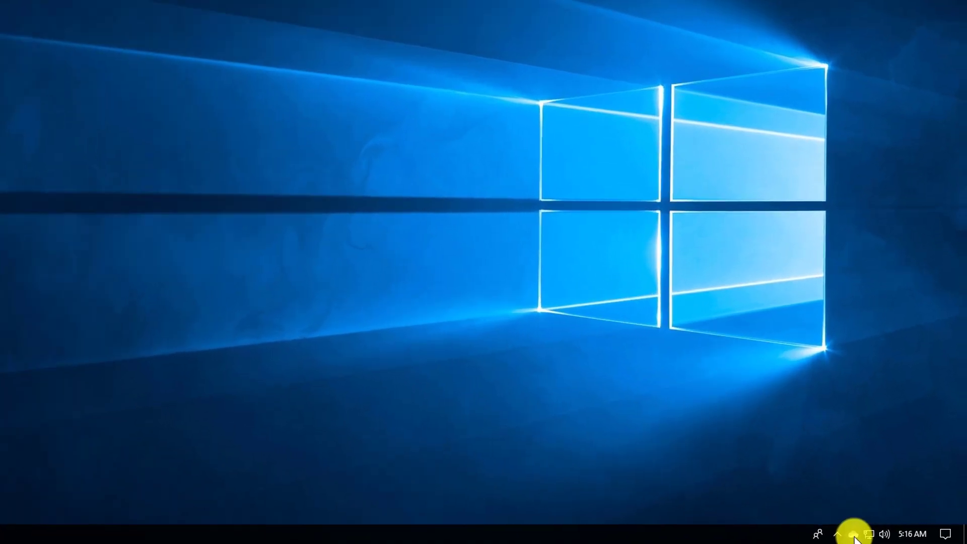
# Unlock OneDrive Personal Vault by verifying identity with a code sent by email
pyautogui.click(854, 537)
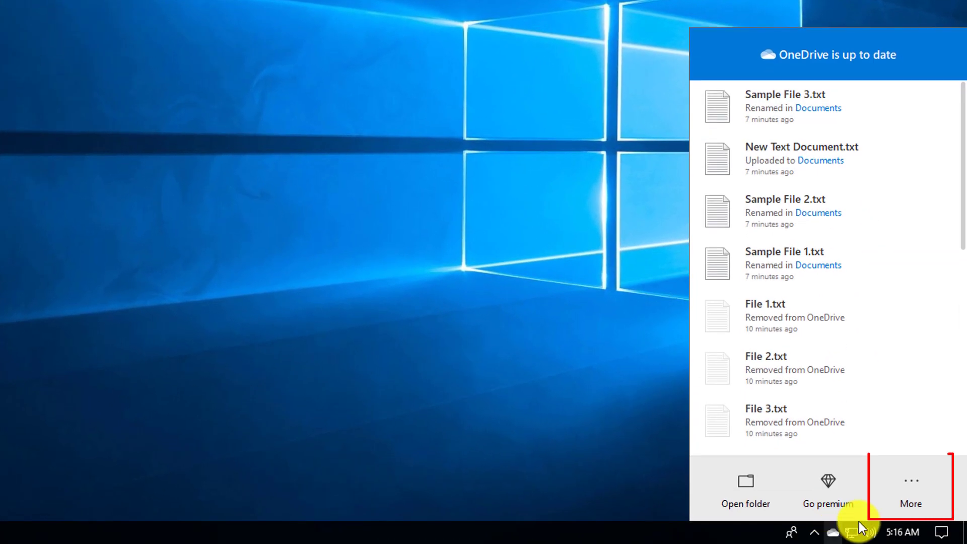
pyautogui.click(915, 489)
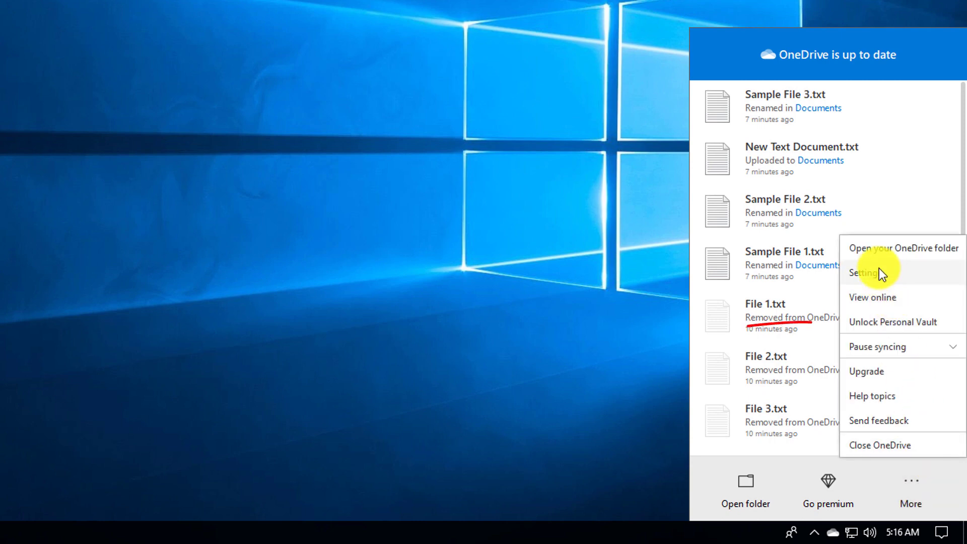
pyautogui.click(877, 321)
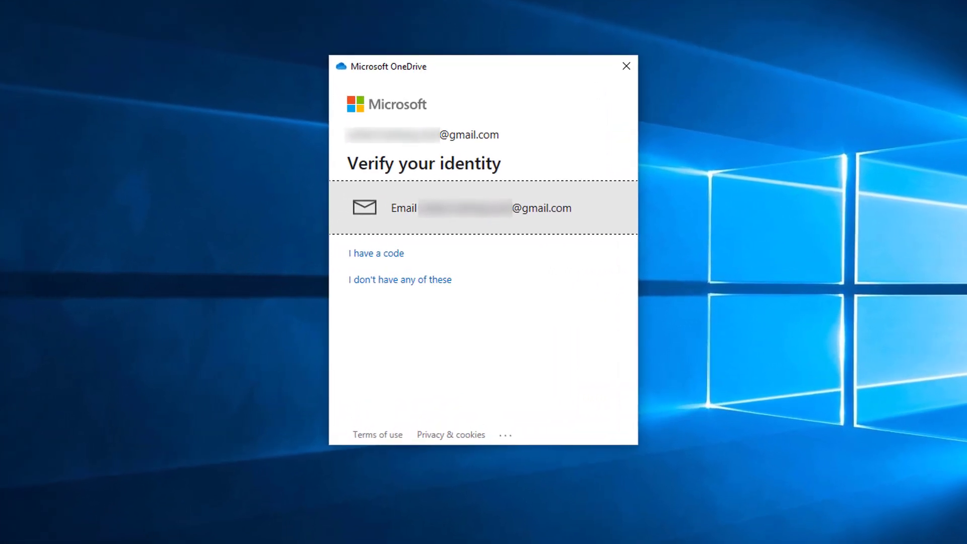
pyautogui.click(475, 219)
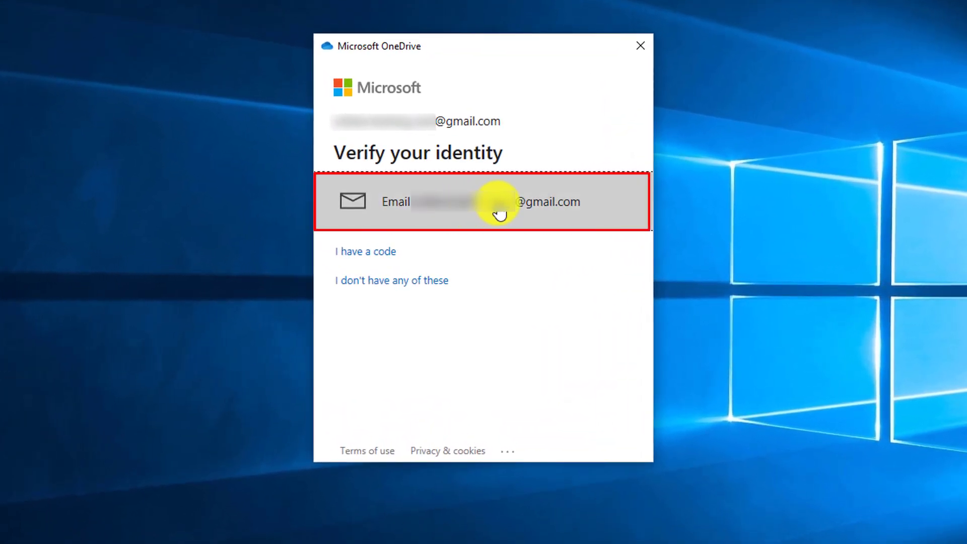
pyautogui.click(526, 207)
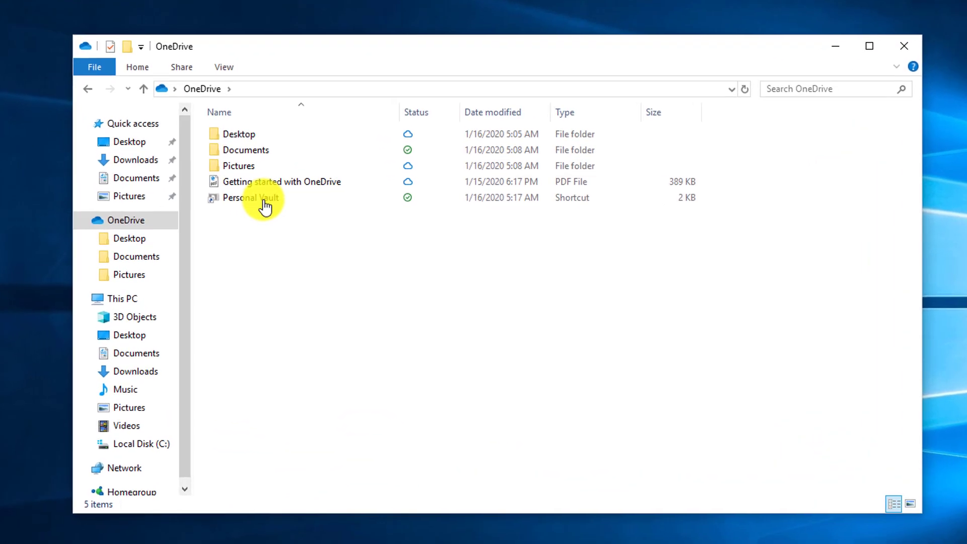
# Open the Personal Vault shortcut in the OneDrive folder to view its stored files
pyautogui.doubleClick(271, 204)
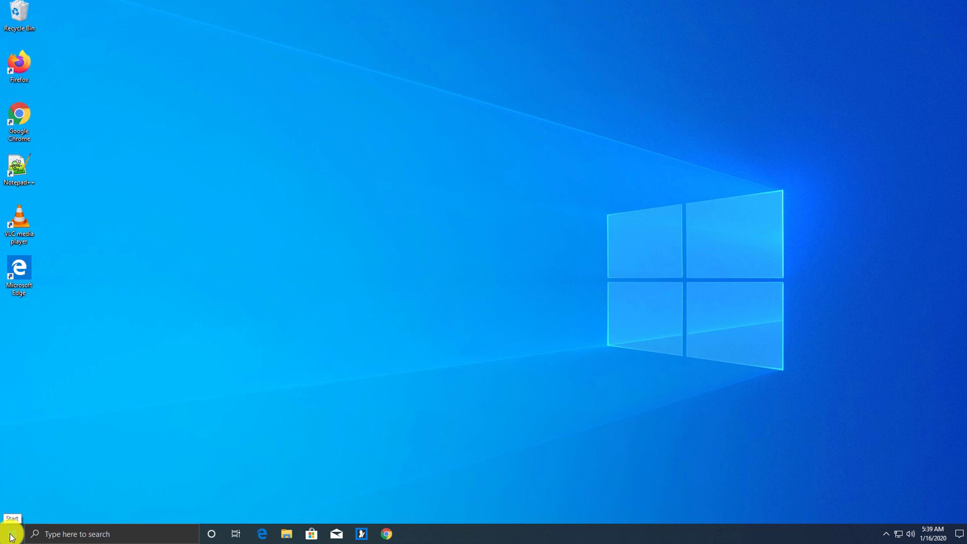
# Find 'active hours' in Settings and switch Automatically adjust active hours to On
pyautogui.click(13, 530)
pyautogui.moveTo(14, 480)
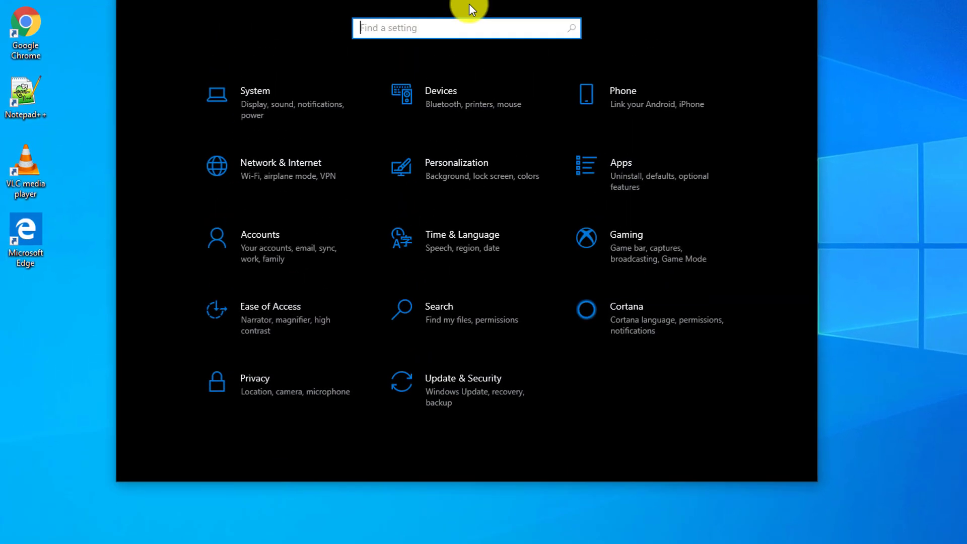
pyautogui.write('active hours')
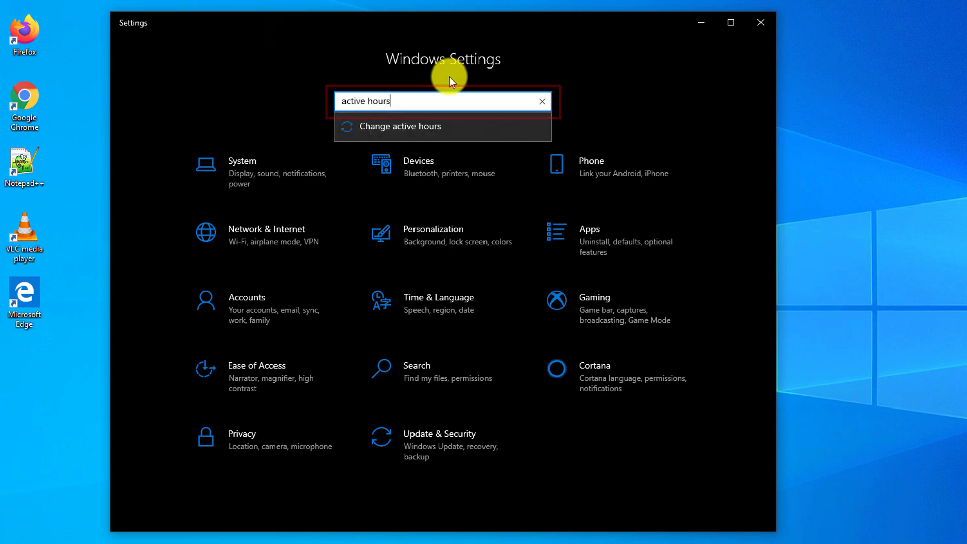
pyautogui.click(421, 128)
pyautogui.write('active hours')
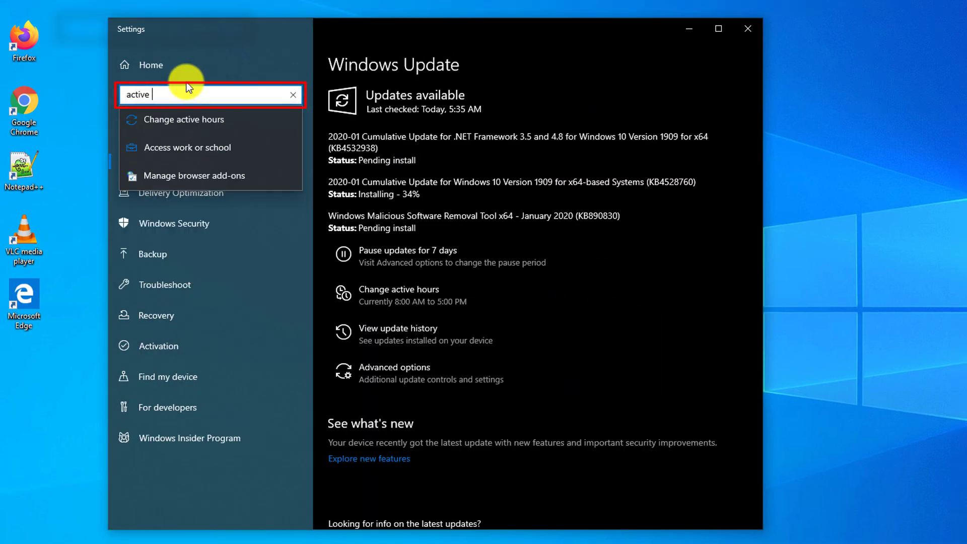
pyautogui.click(195, 121)
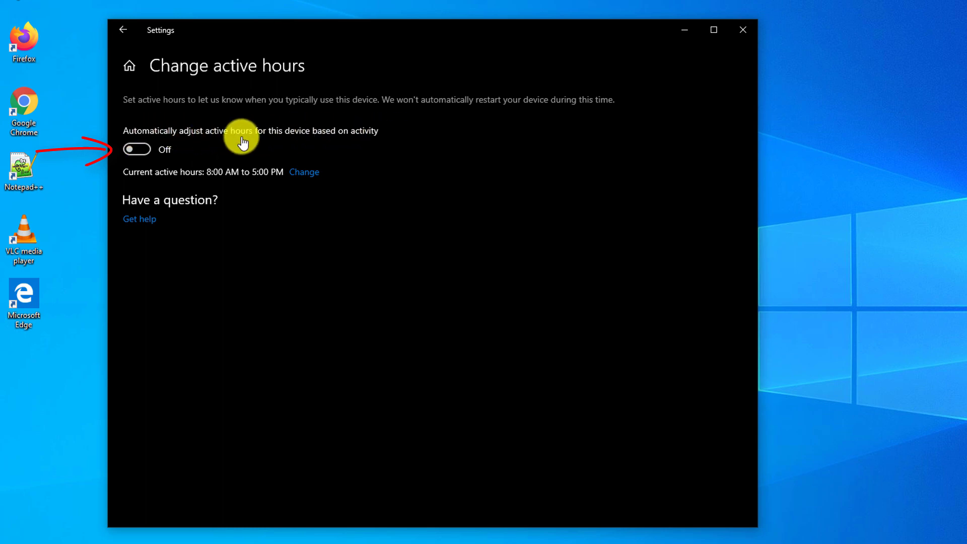
pyautogui.click(141, 149)
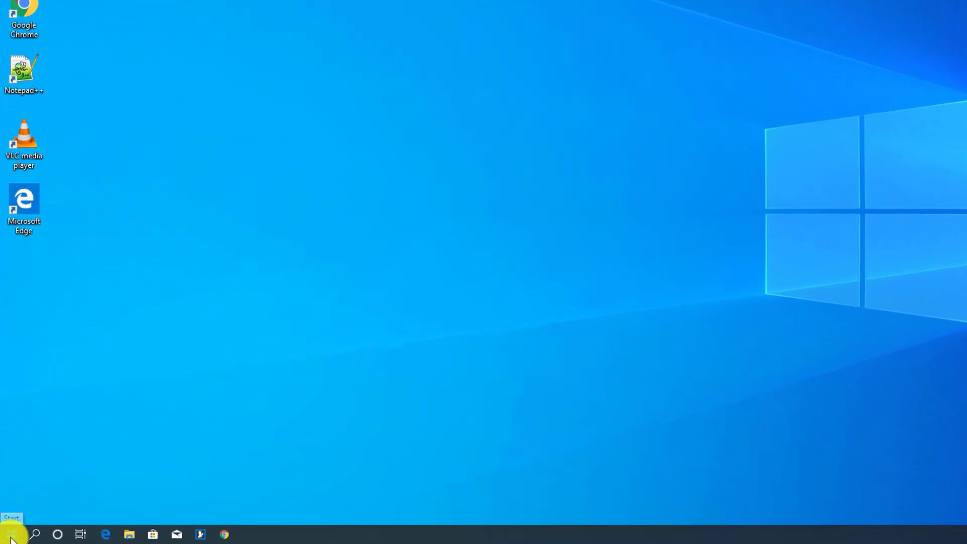
pyautogui.click(11, 539)
pyautogui.click(24, 481)
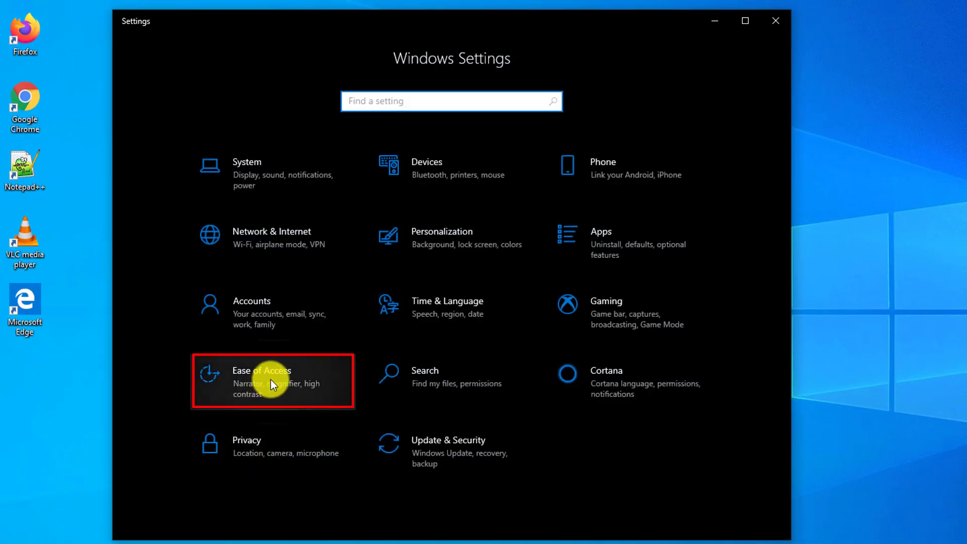
pyautogui.click(270, 385)
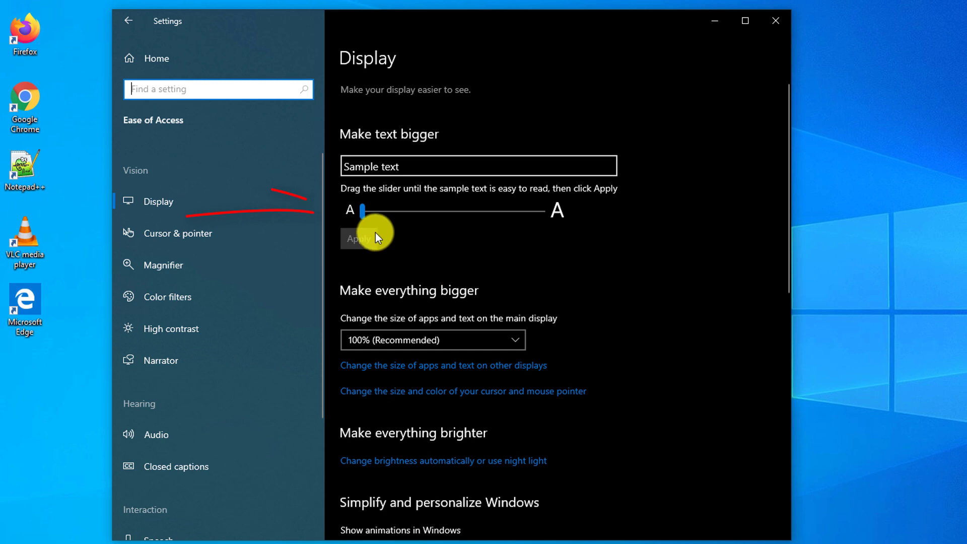
pyautogui.moveTo(362, 216); pyautogui.dragTo(355, 235)
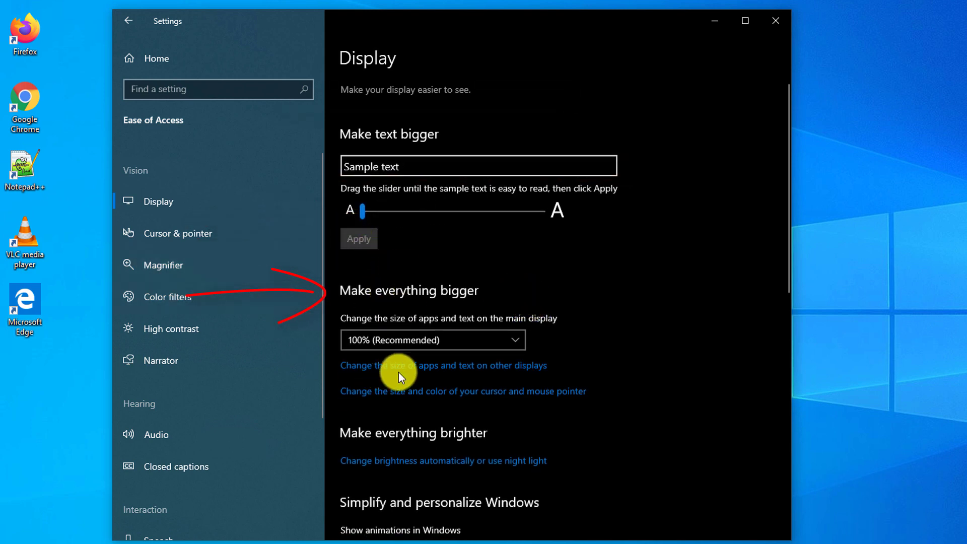
pyautogui.click(517, 339)
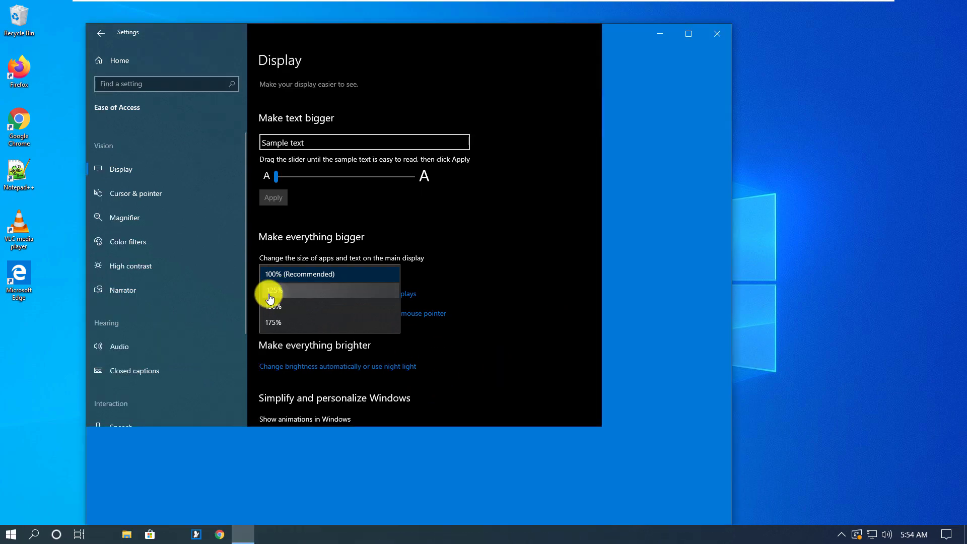
pyautogui.click(271, 292)
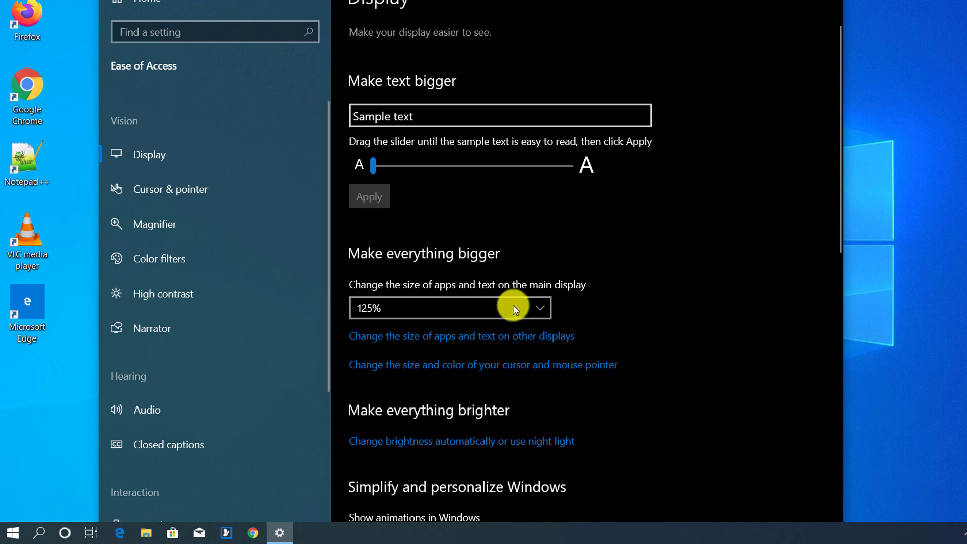
pyautogui.click(540, 310)
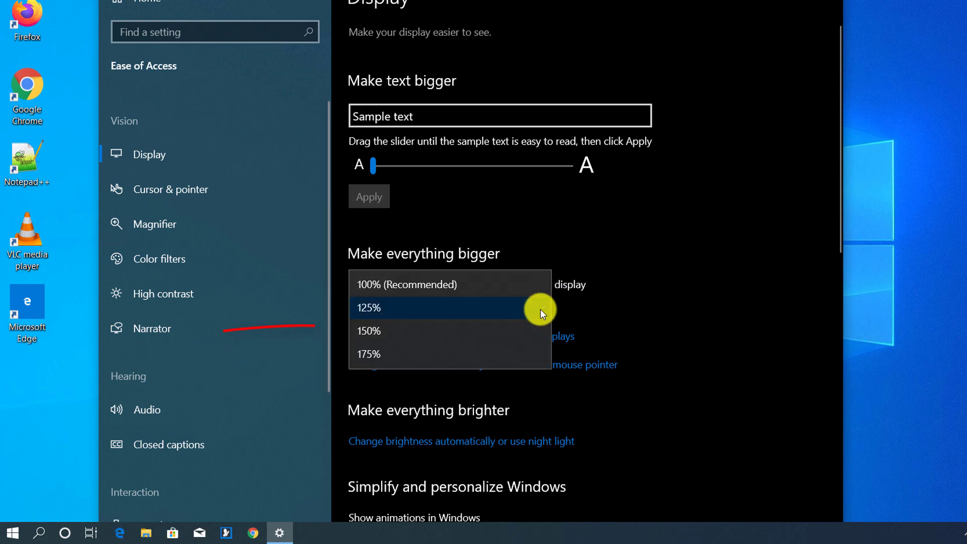
pyautogui.click(444, 339)
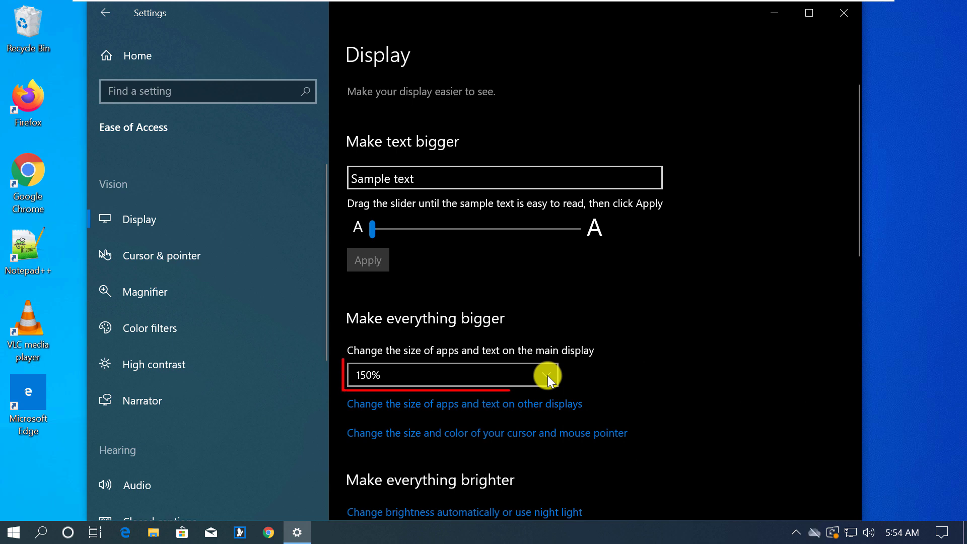
pyautogui.click(545, 376)
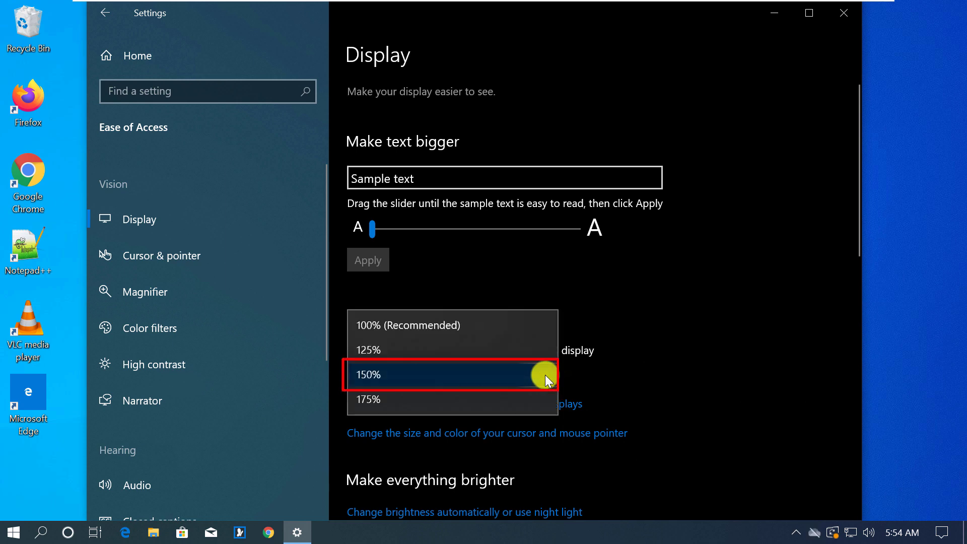
pyautogui.click(413, 328)
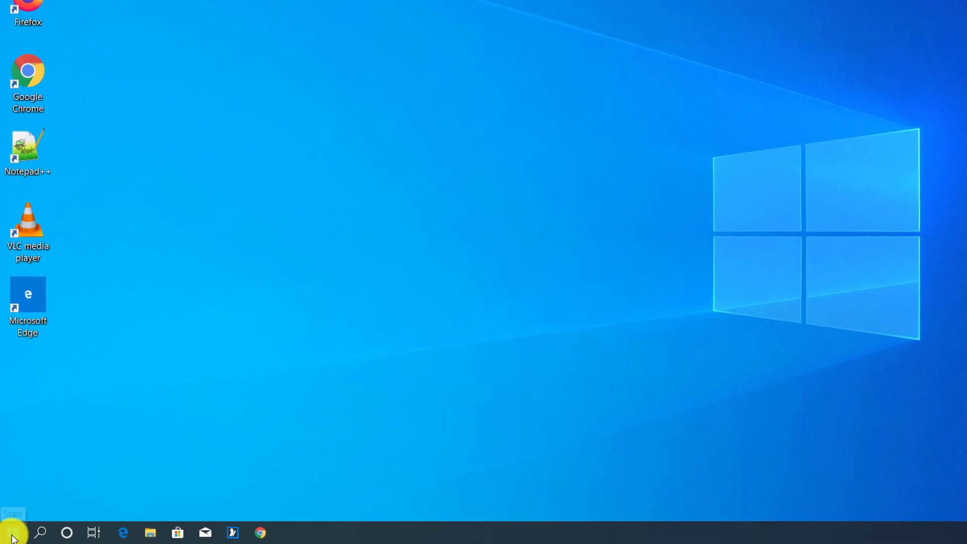
# Search 'clip' in Settings and switch the Clipboard history toggle to On
pyautogui.click(11, 529)
pyautogui.click(21, 452)
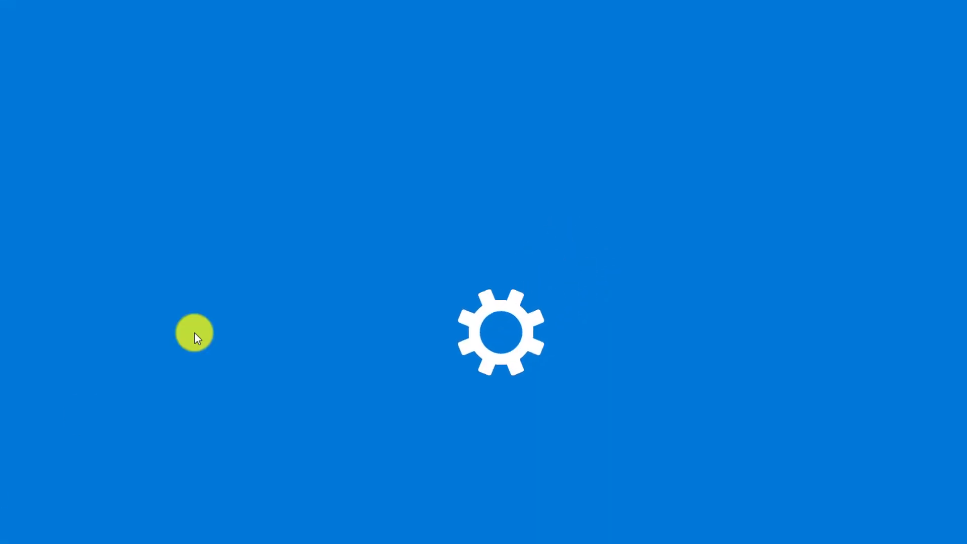
pyautogui.write('clip')
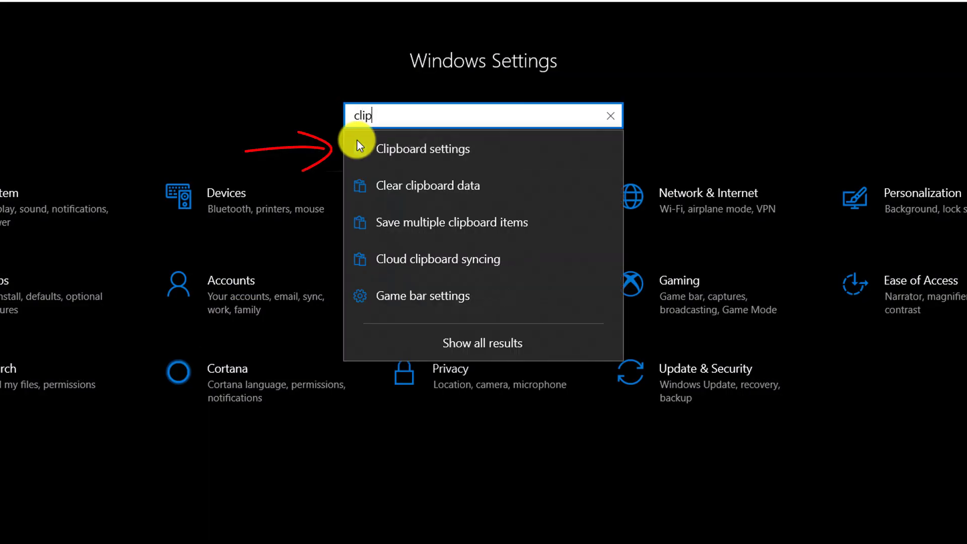
pyautogui.click(357, 141)
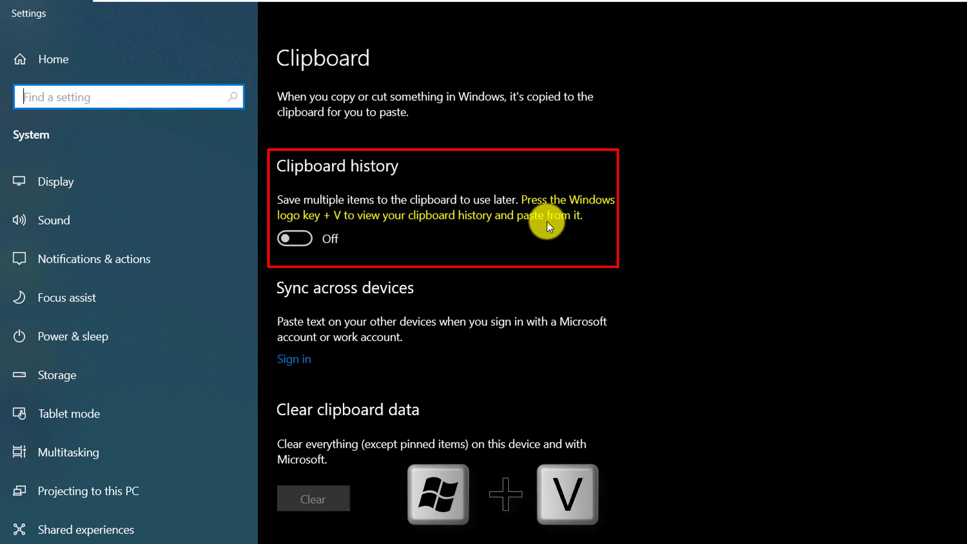
pyautogui.click(301, 239)
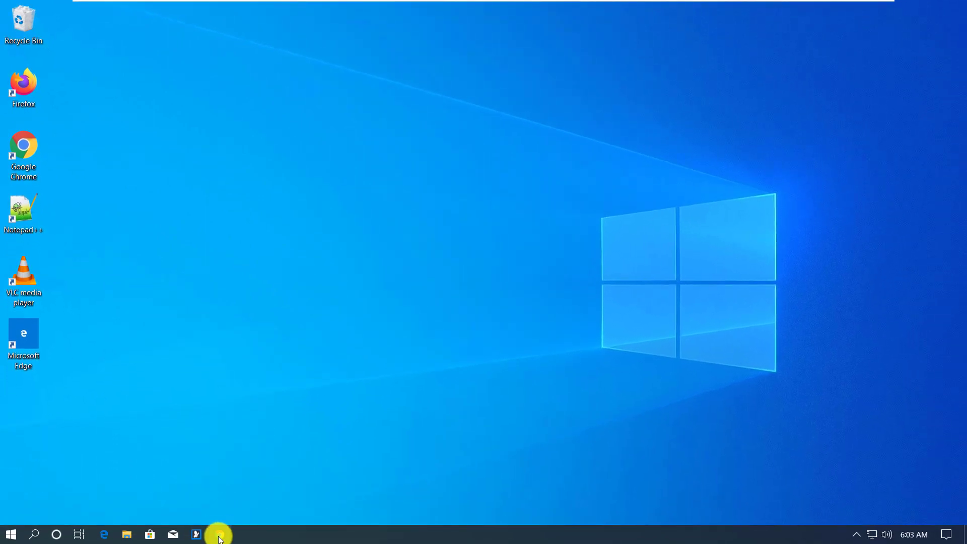
pyautogui.click(222, 537)
pyautogui.write('www.microsoft.c')
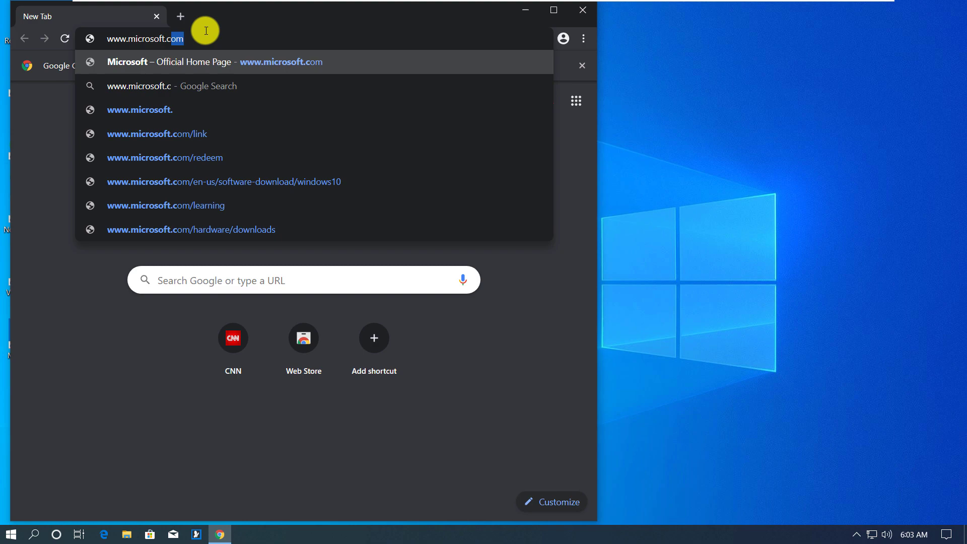
pyautogui.press('Return')
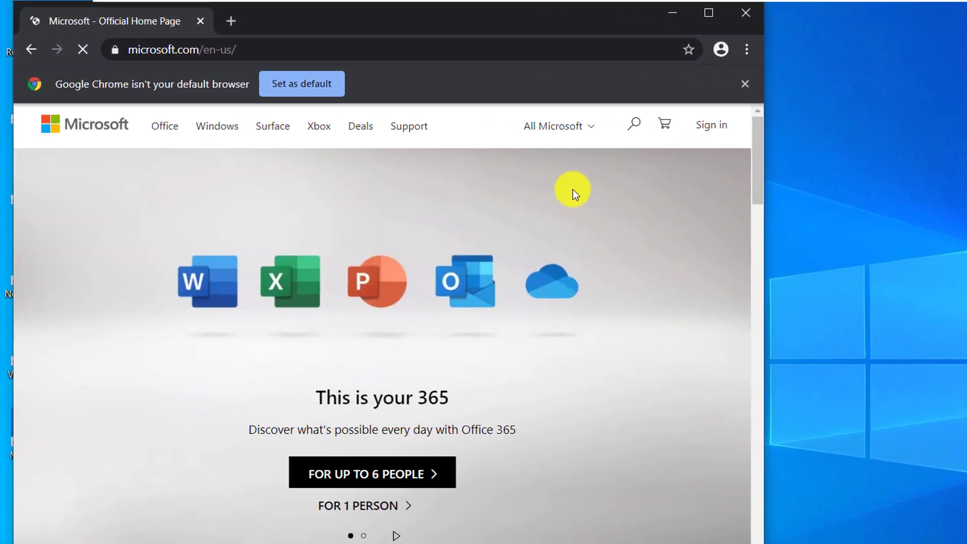
pyautogui.scroll(-3, 474, 216)
pyautogui.scroll(3, 475, 216)
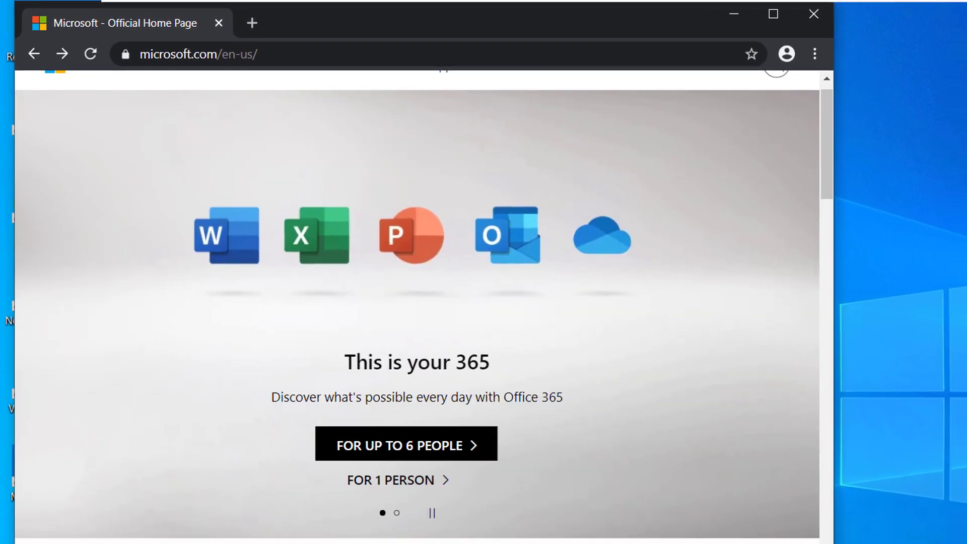
pyautogui.press('super+shift+s')
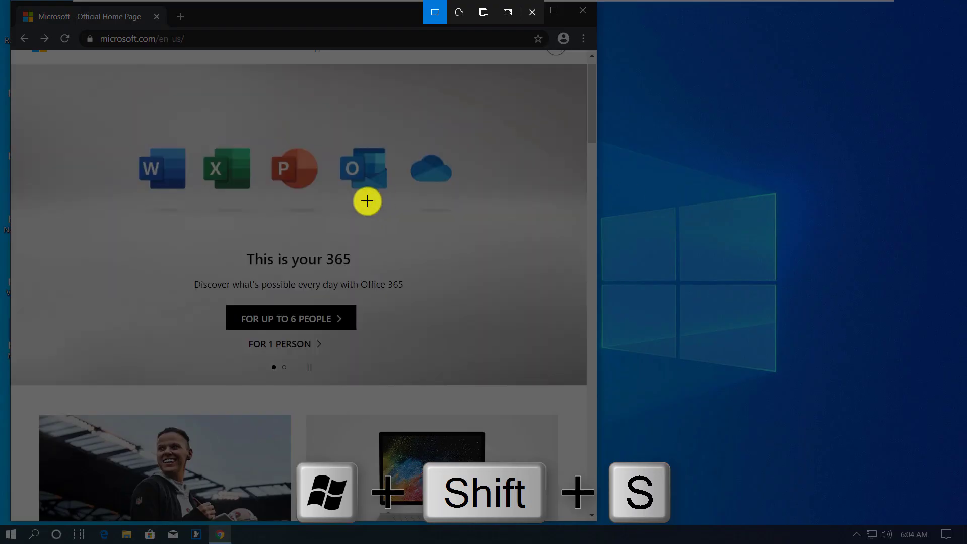
pyautogui.moveTo(106, 112)
pyautogui.mouseDown()
pyautogui.moveTo(572, 365)
pyautogui.moveTo(498, 367)
pyautogui.moveTo(494, 381)
pyautogui.mouseUp()
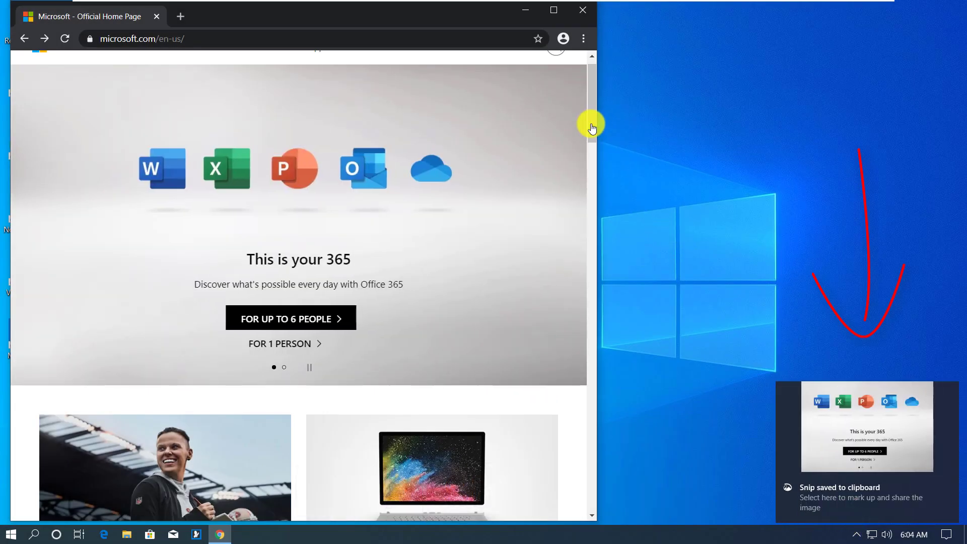
# Copy the Xbox Series X description text, then go to the Xbox Game Pass Ultimate page
pyautogui.scroll(-1, 588, 177)
pyautogui.scroll(-10, 595, 179)
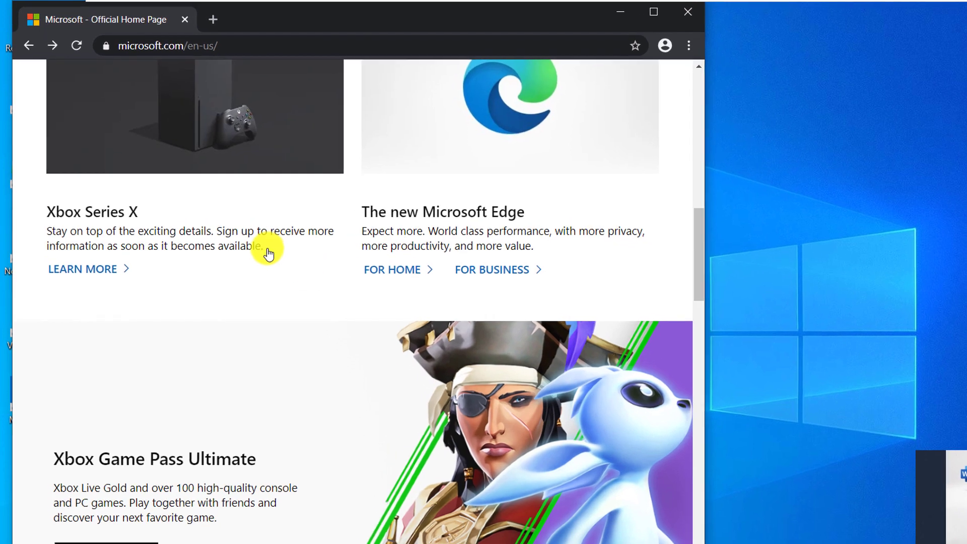
pyautogui.moveTo(267, 248); pyautogui.dragTo(43, 240)
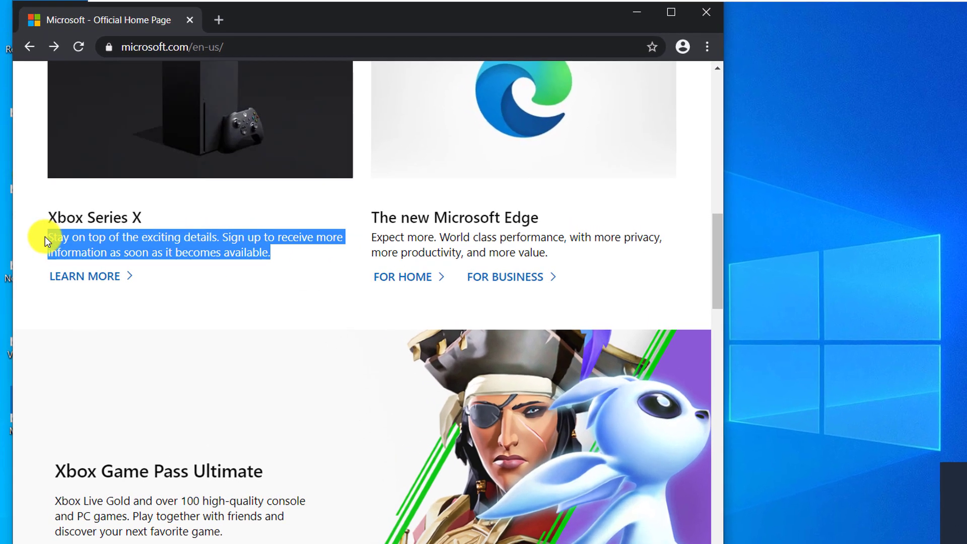
pyautogui.hotkey('ctrl', 'c')
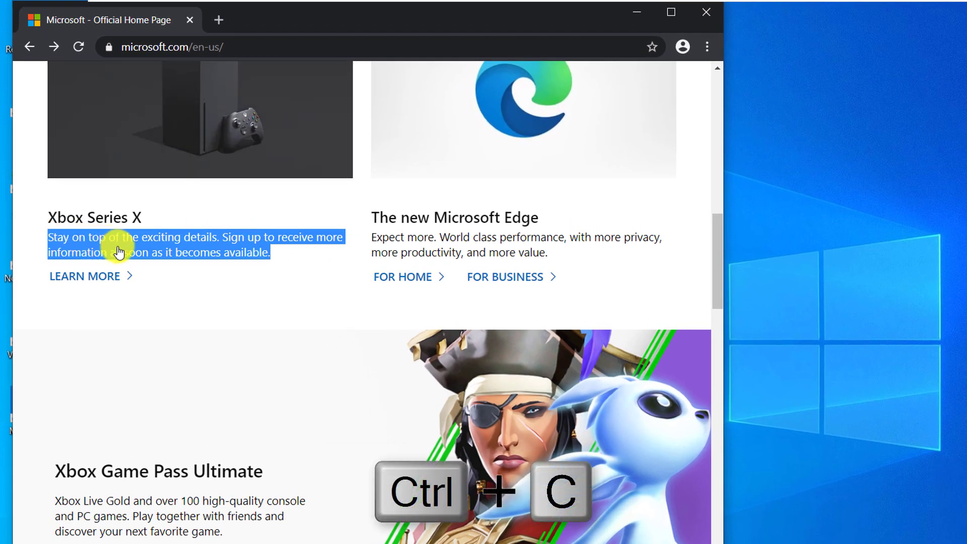
pyautogui.rightClick(194, 242)
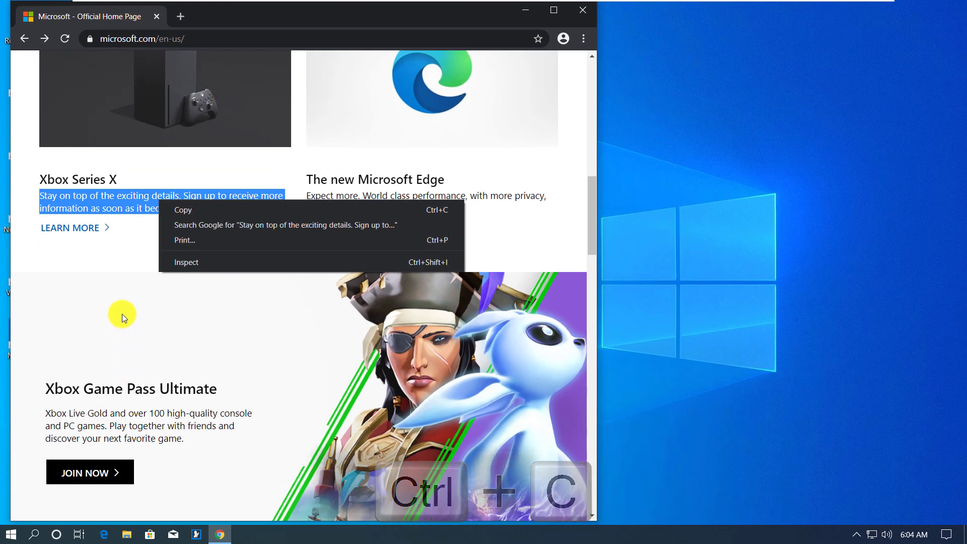
pyautogui.click(122, 316)
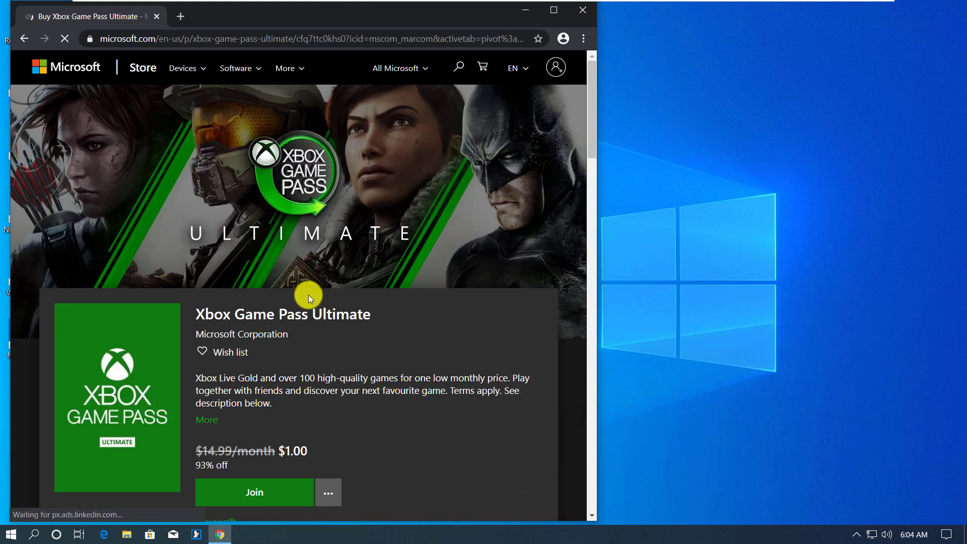
# Snip the Xbox Game Pass Ultimate product area and view clipboard history with Win+V
pyautogui.press('super+shift+s')
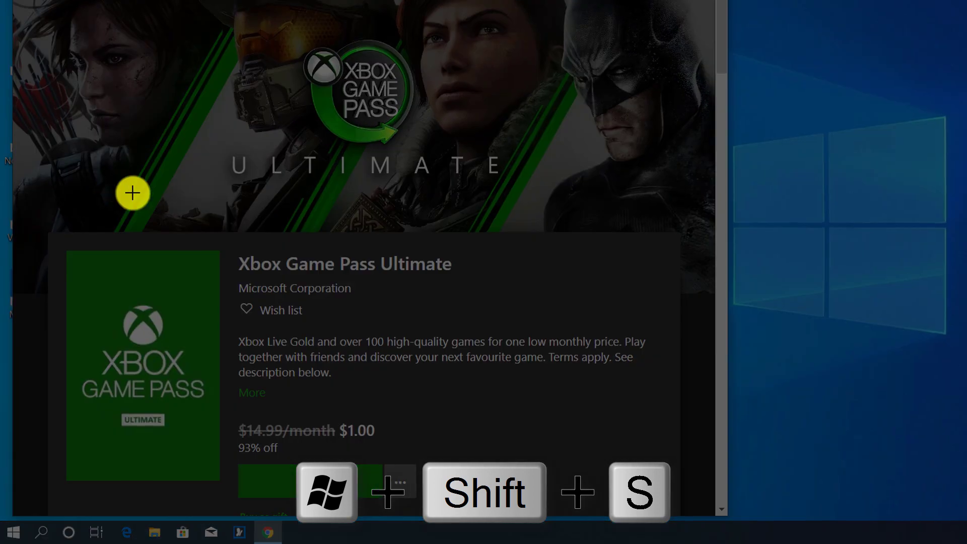
pyautogui.moveTo(29, 137); pyautogui.dragTo(684, 509)
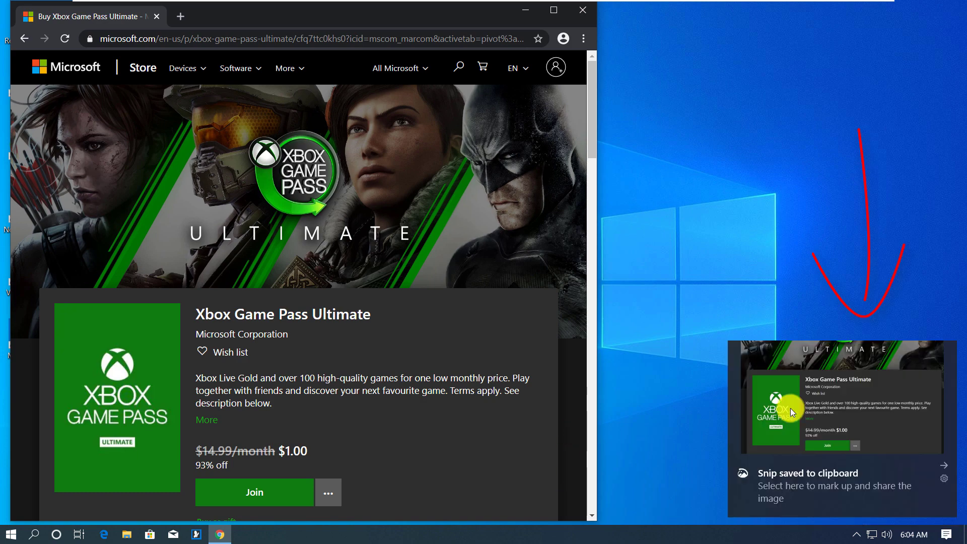
pyautogui.press('super+v')
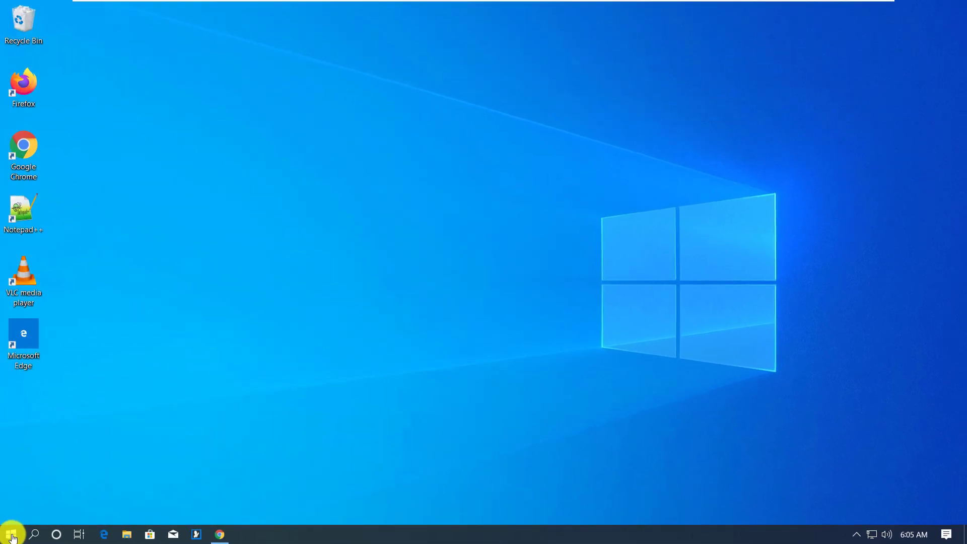
# Start a blank WordPad document and paste the Office 365 snip from clipboard history
pyautogui.click(12, 538)
pyautogui.write('wordpad')
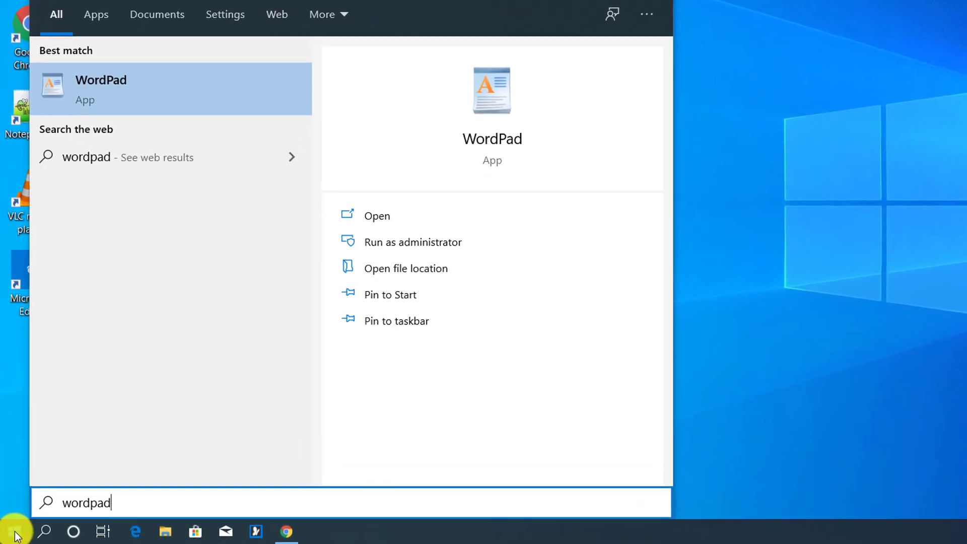
pyautogui.press('Return')
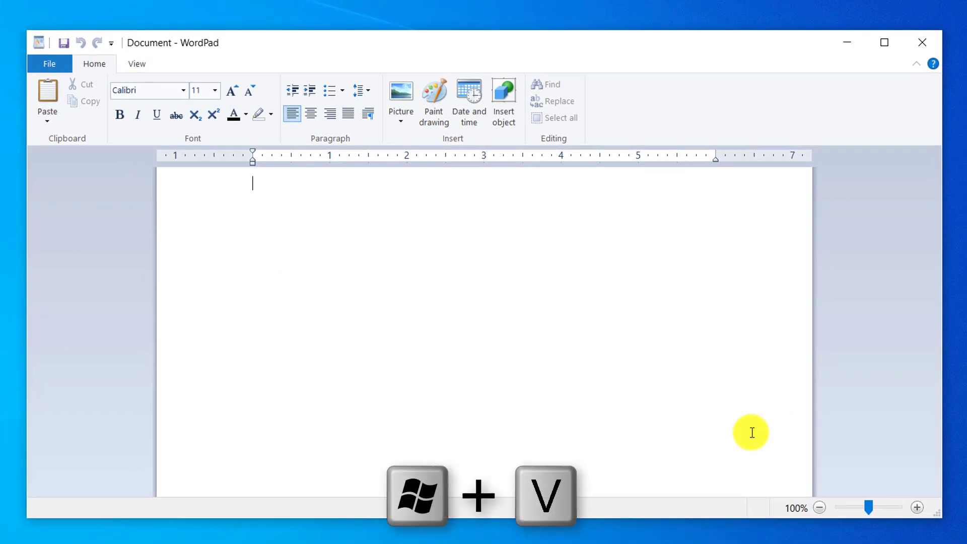
pyautogui.press('super+v')
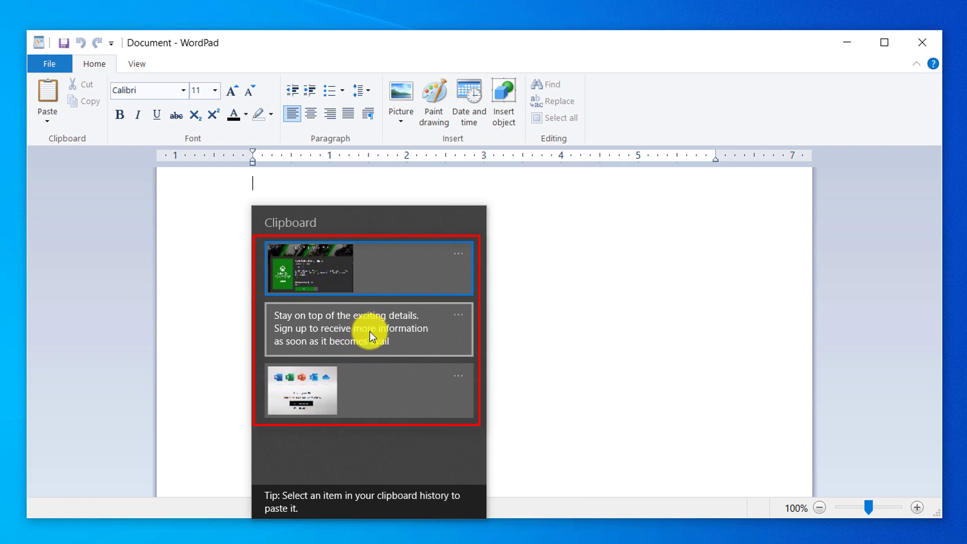
pyautogui.click(321, 389)
# Paste the copied sign-up text from clipboard history into the document
pyautogui.scroll(-1, 482, 416)
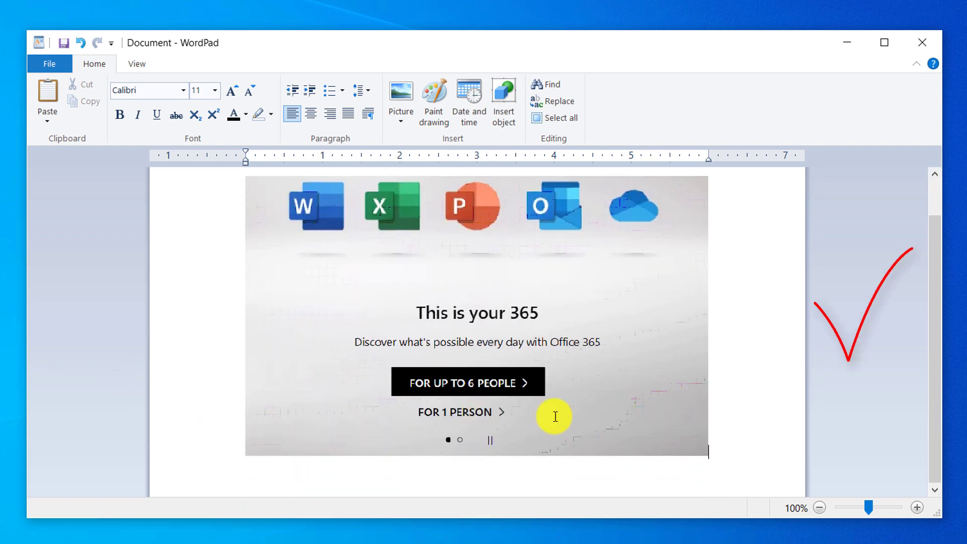
pyautogui.scroll(-1, 805, 437)
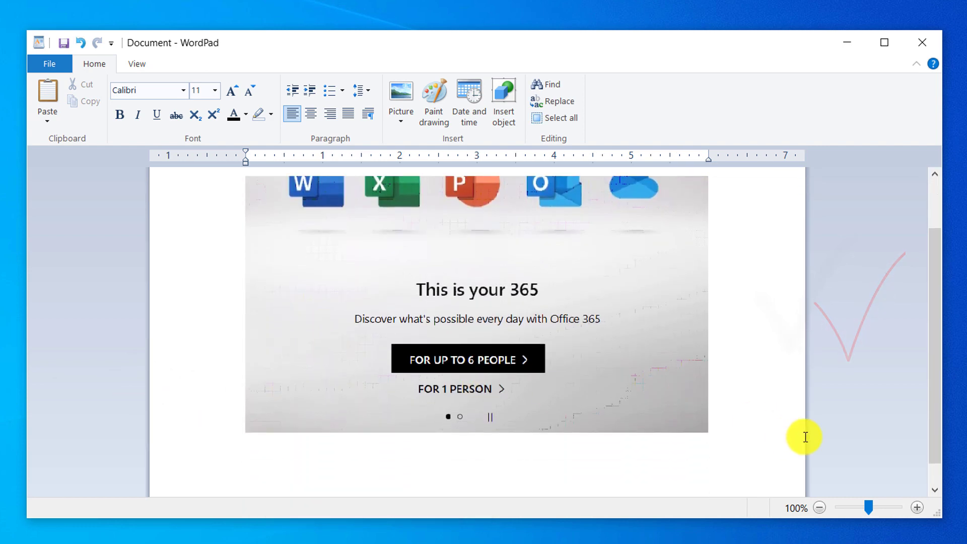
pyautogui.press('super+v')
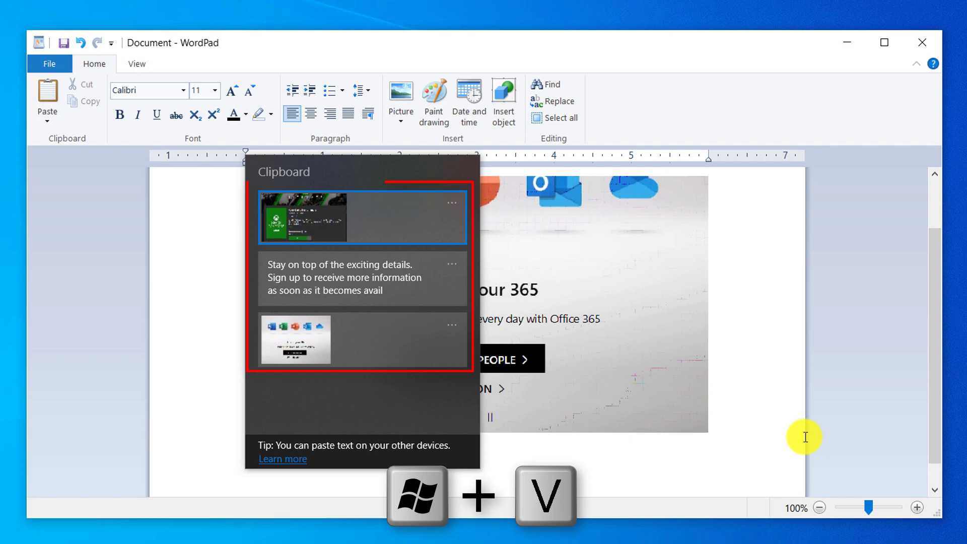
pyautogui.click(373, 285)
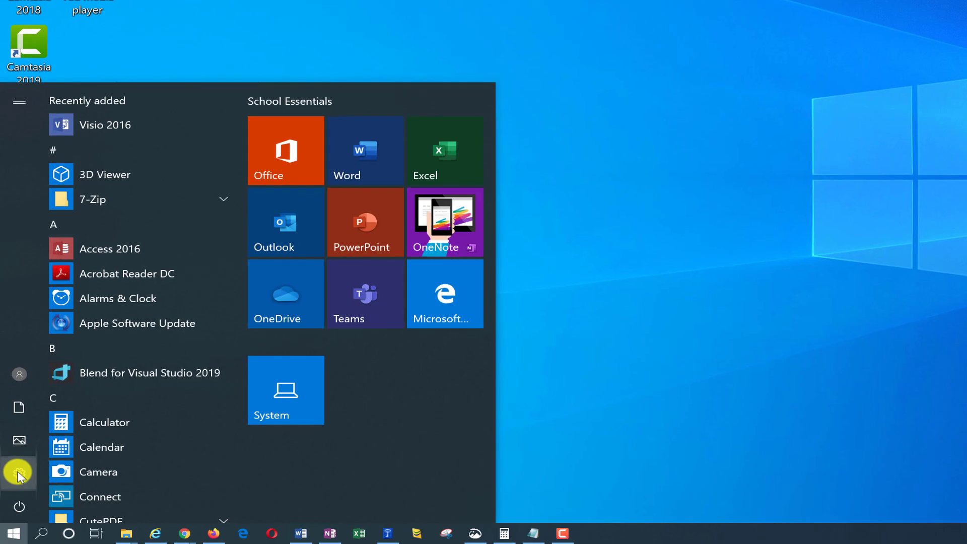
# Search Settings for 'change' and open the 'Change brightness level' display settings
pyautogui.click(17, 473)
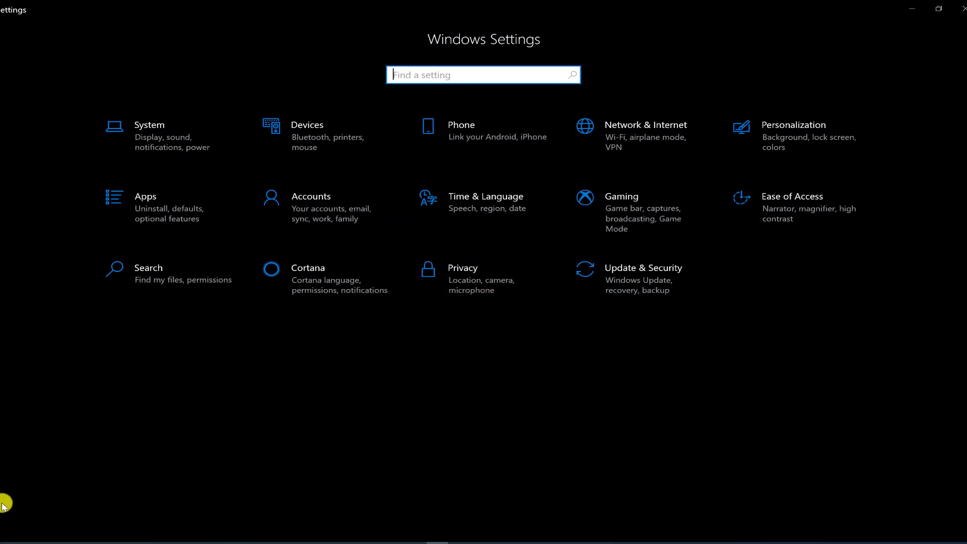
pyautogui.write('change')
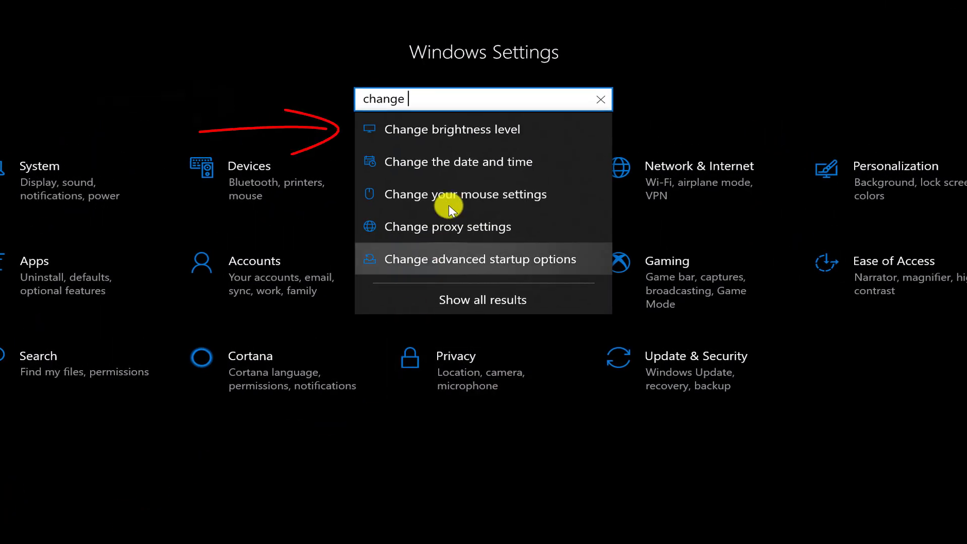
pyautogui.click(467, 129)
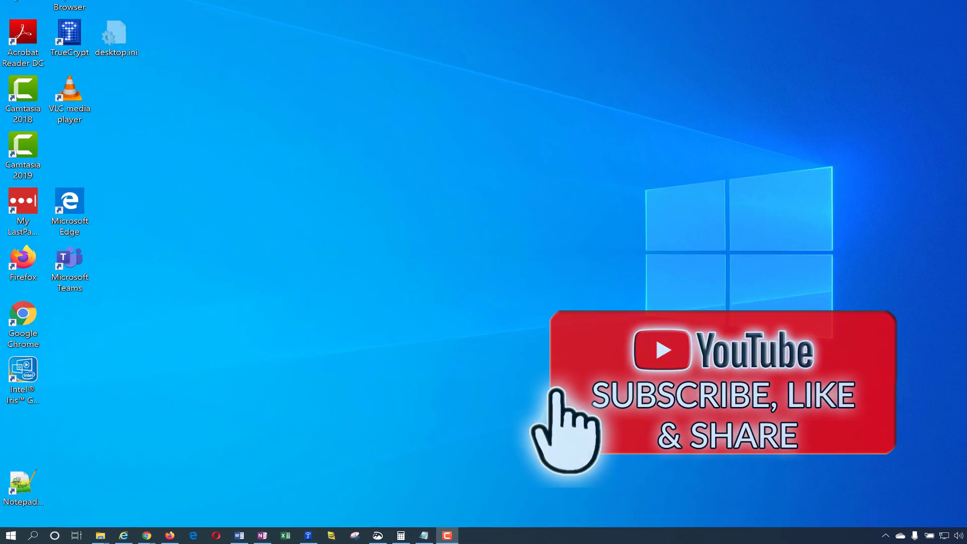
# In Action Center, dim screen brightness to 13, then raise it back to 100
pyautogui.click(963, 535)
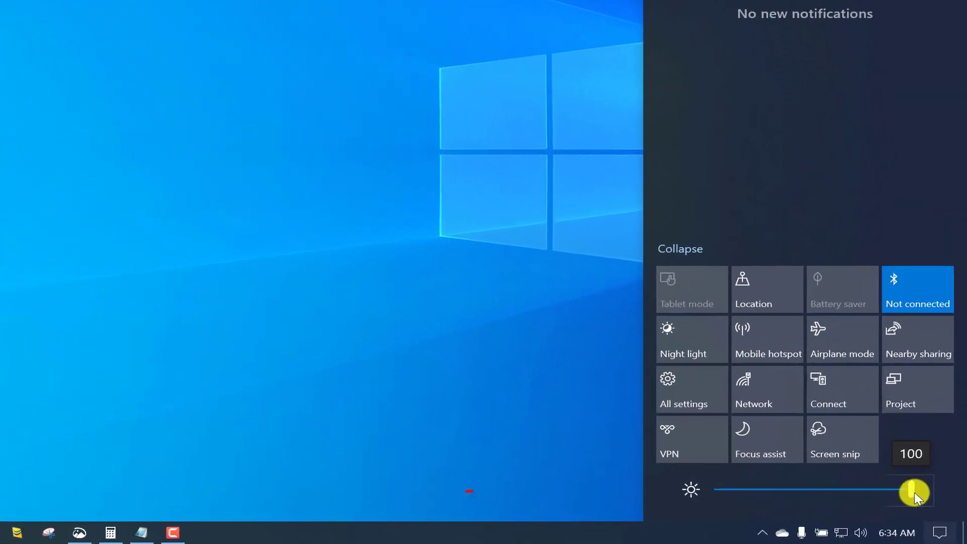
pyautogui.moveTo(912, 491); pyautogui.dragTo(735, 493)
pyautogui.moveTo(862, 498); pyautogui.dragTo(914, 497)
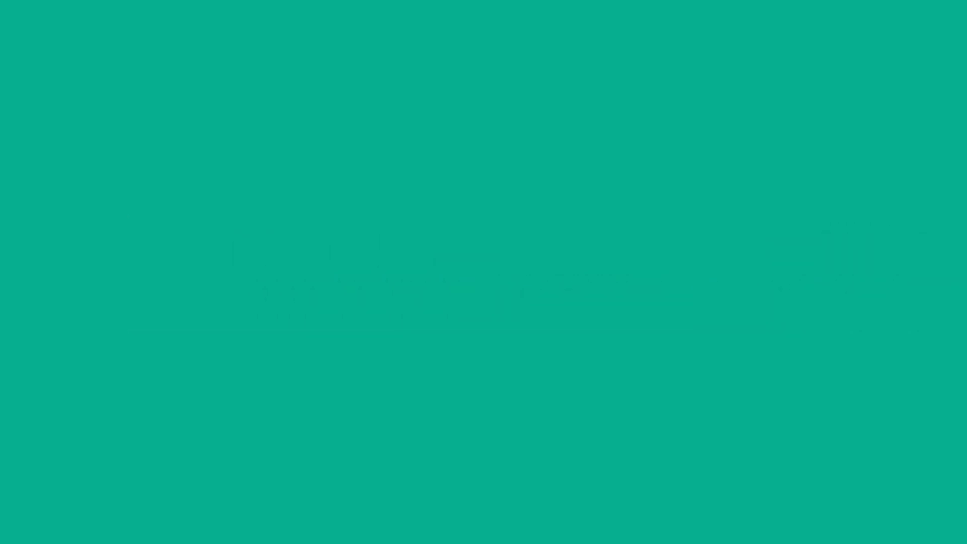
# Enable Windows Sandbox via Apps > Programs and Features > Turn Windows features on or off
pyautogui.click(14, 529)
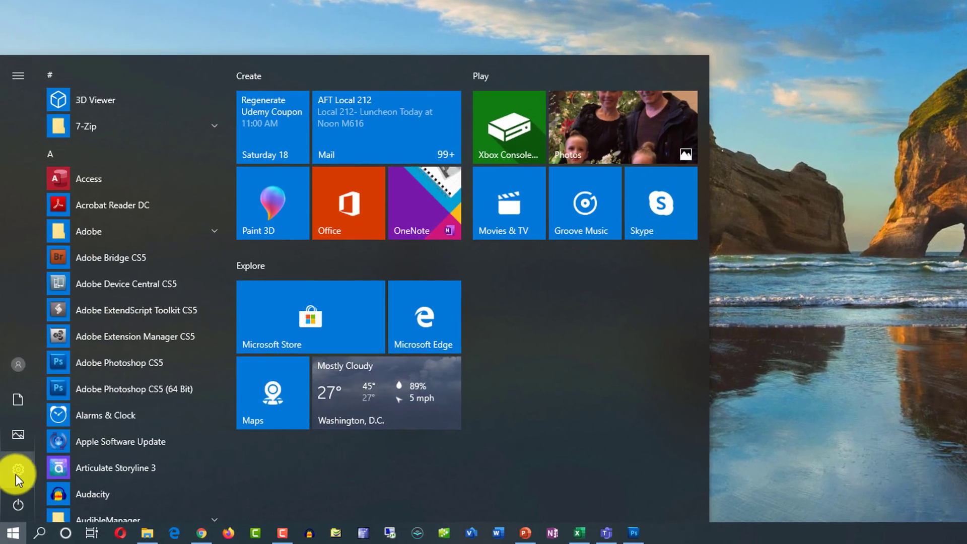
pyautogui.click(17, 472)
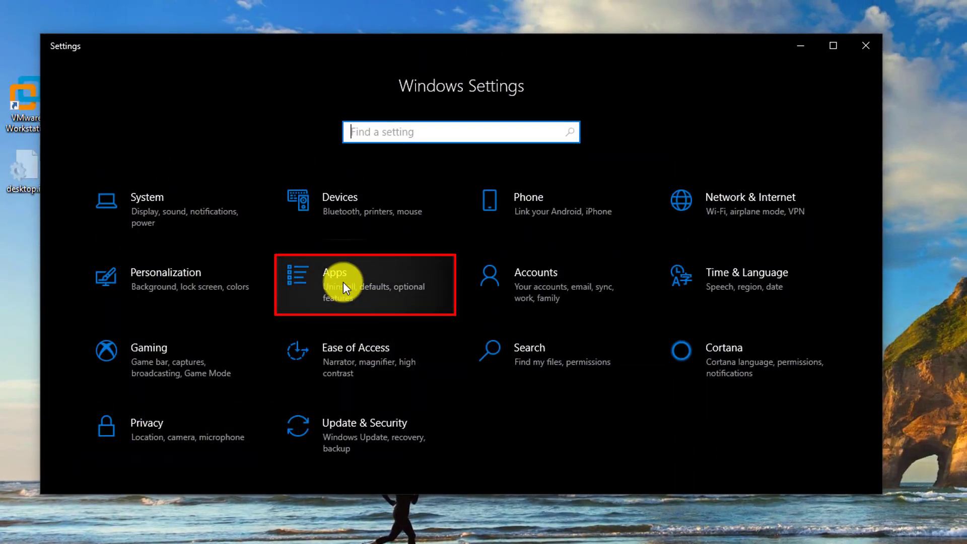
pyautogui.click(343, 282)
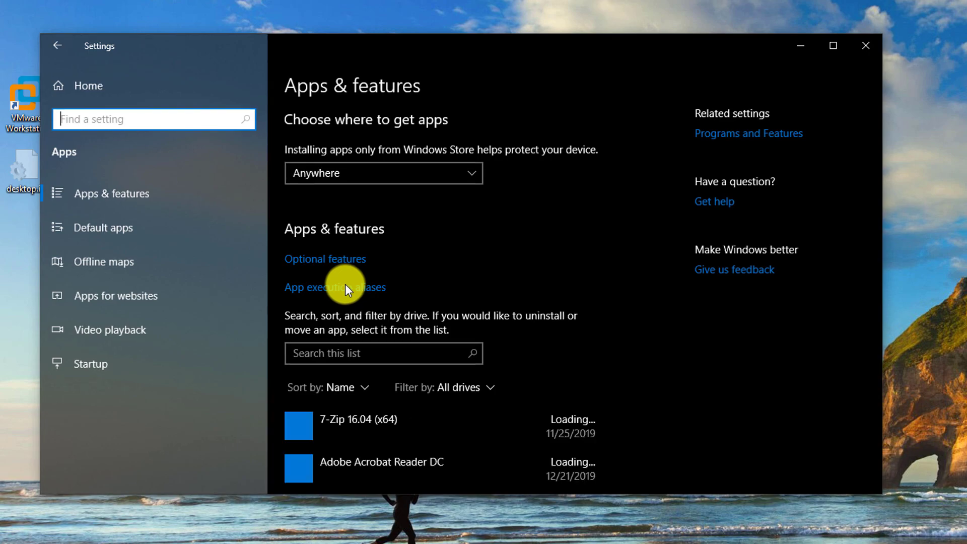
pyautogui.click(758, 134)
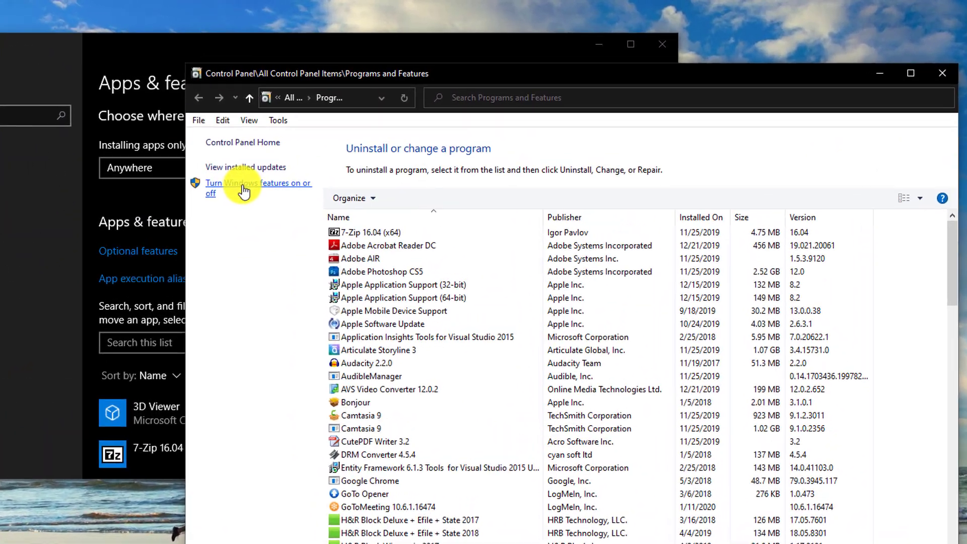
pyautogui.click(292, 149)
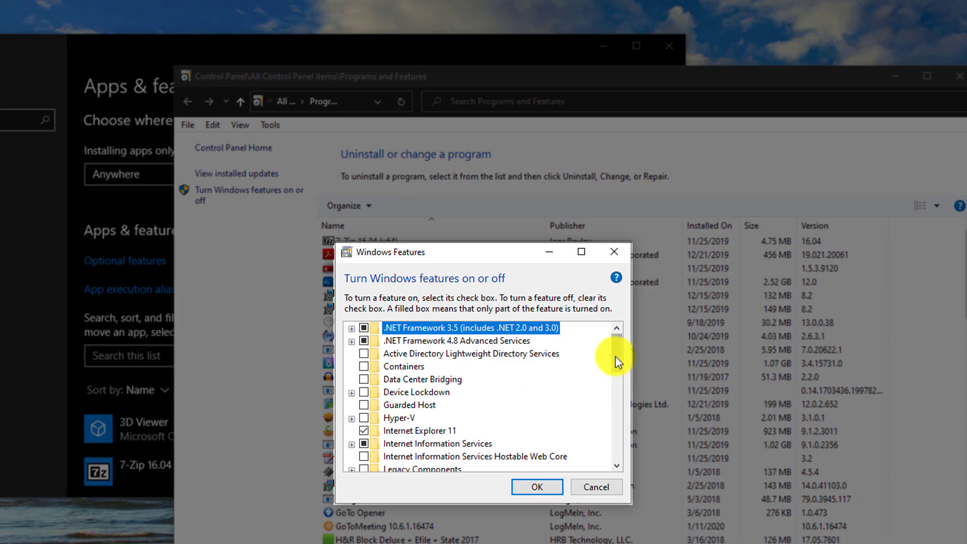
pyautogui.moveTo(614, 357); pyautogui.dragTo(617, 459)
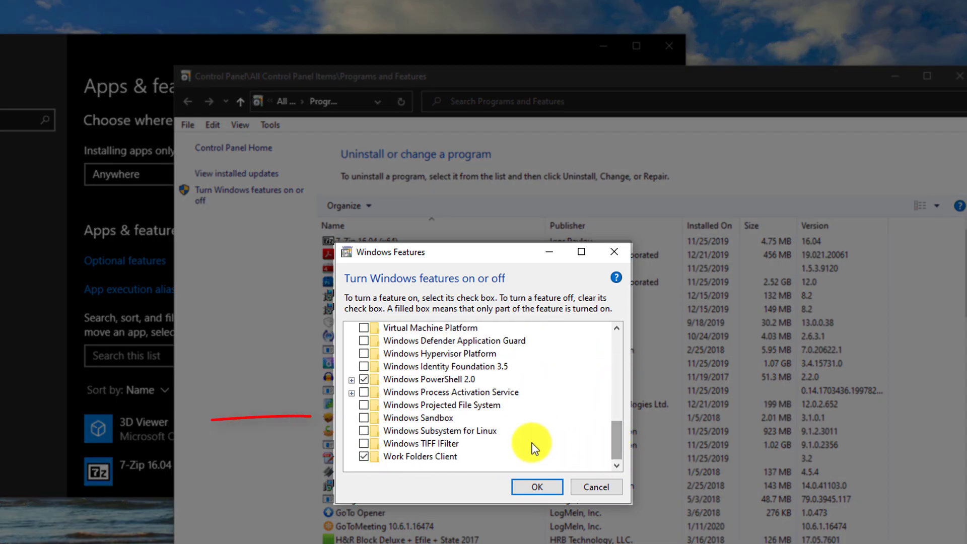
pyautogui.click(545, 488)
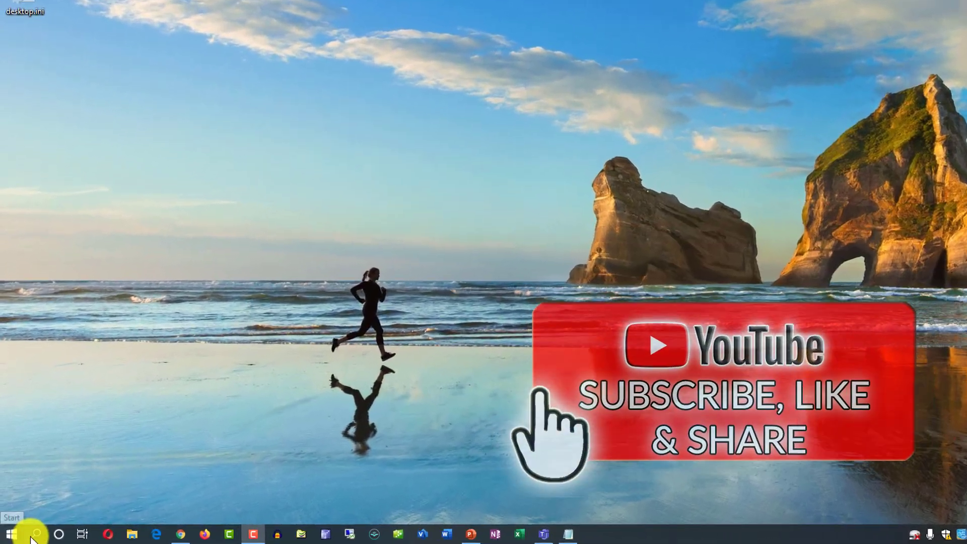
# Search for 'sandbo' and launch Windows Sandbox
pyautogui.click(27, 537)
pyautogui.write('san')
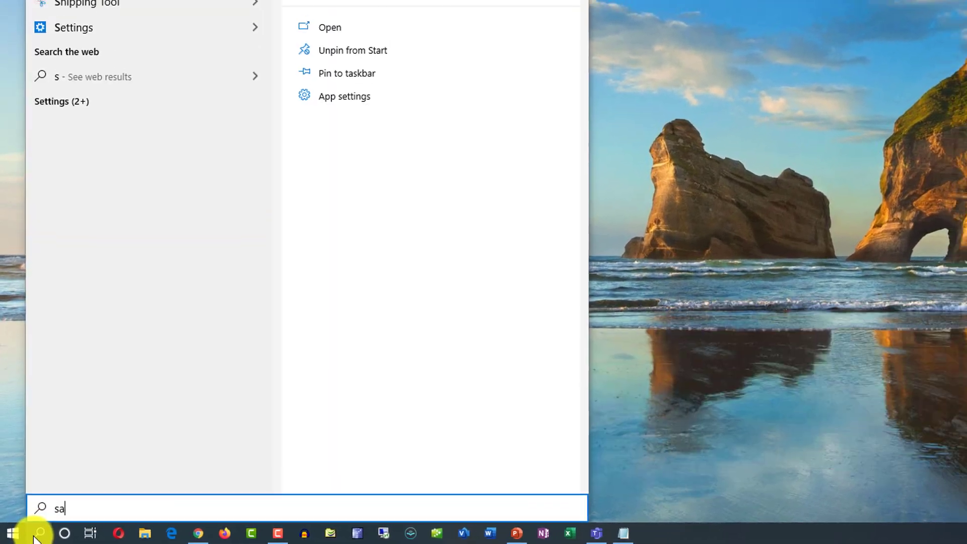
pyautogui.write('dbo')
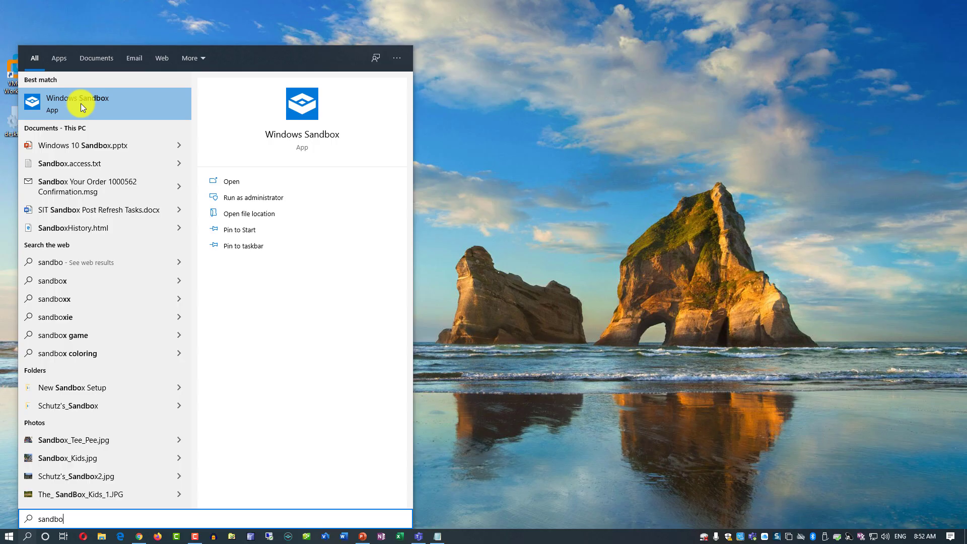
pyautogui.click(81, 104)
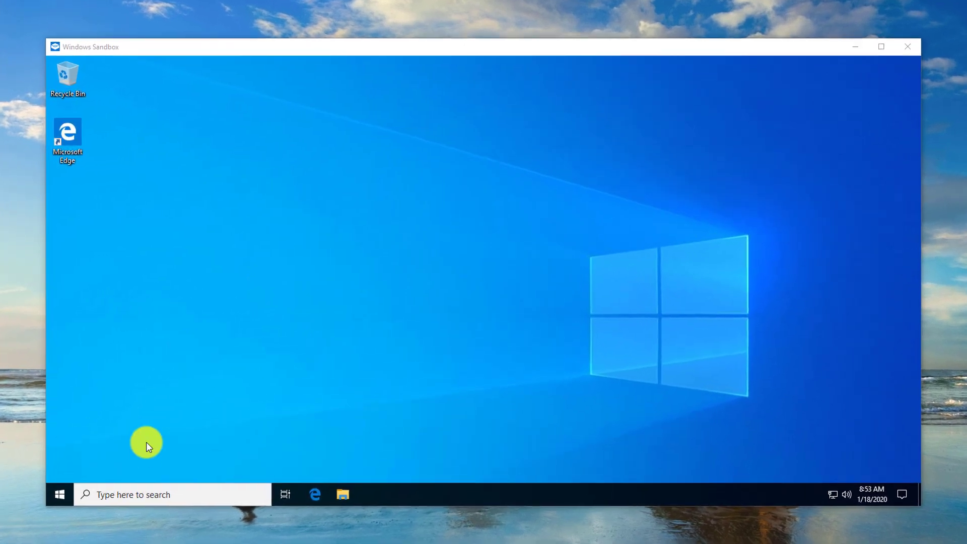
# Open and dismiss the sandbox Start menu, then close Windows Sandbox, discarding its contents
pyautogui.click(59, 495)
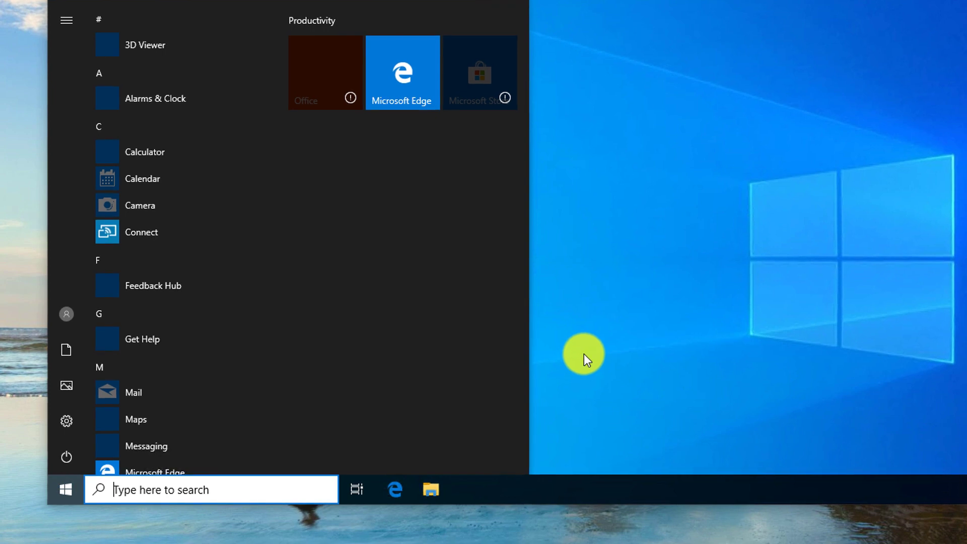
pyautogui.click(584, 353)
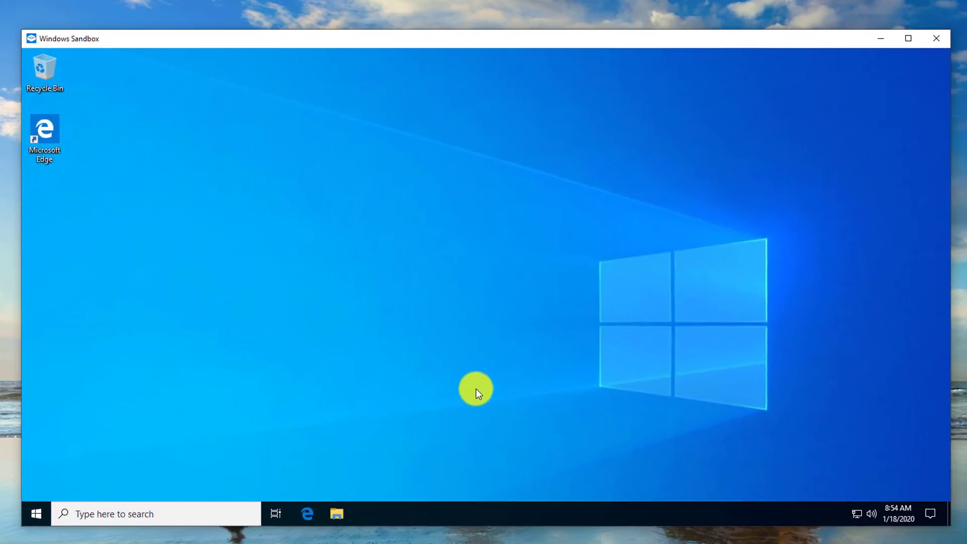
pyautogui.click(931, 41)
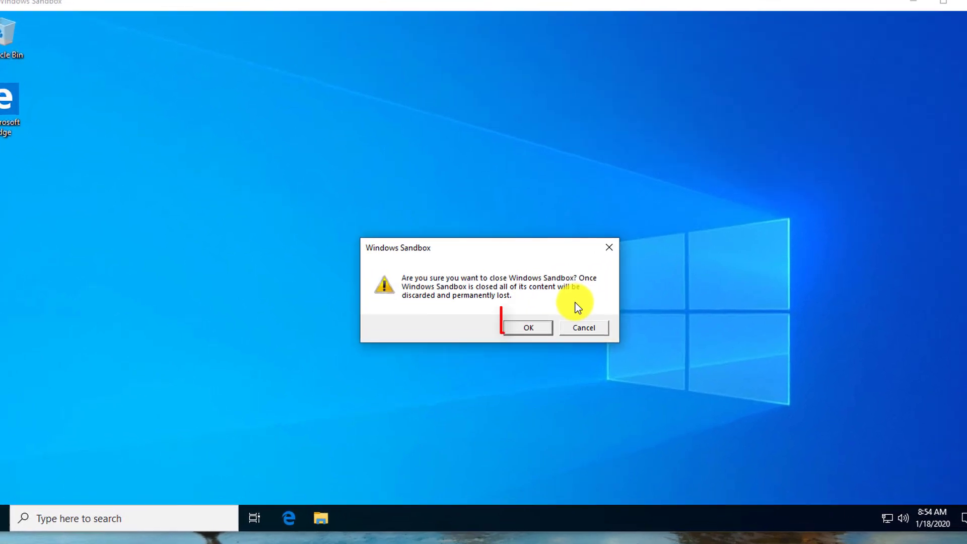
pyautogui.click(539, 324)
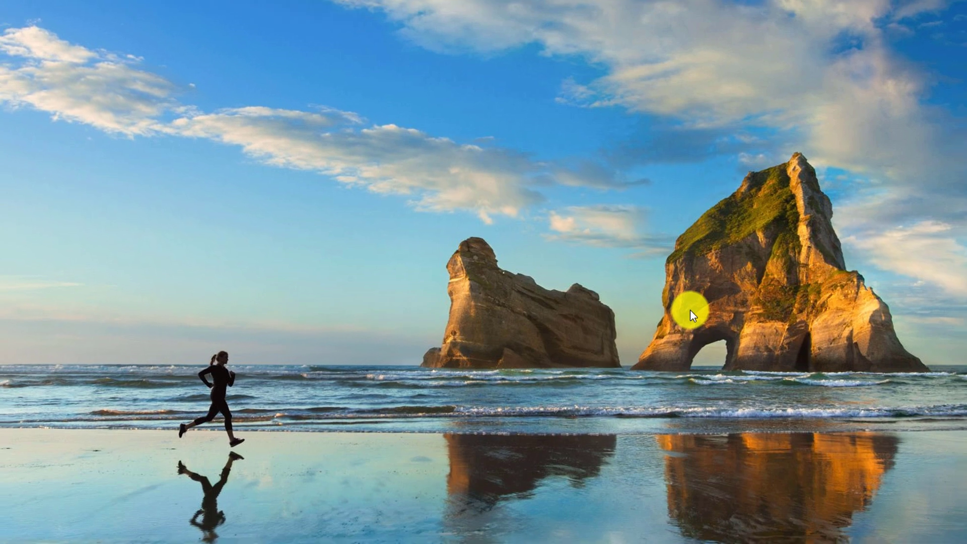